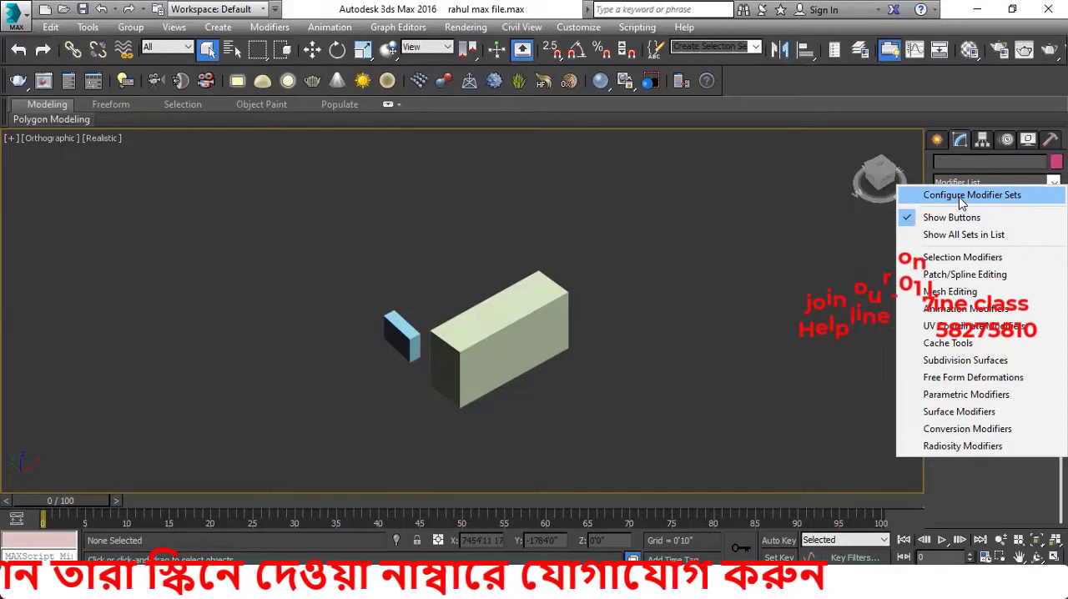
Open the modifier set configuration and set the total number of buttons to 4
click(962, 199)
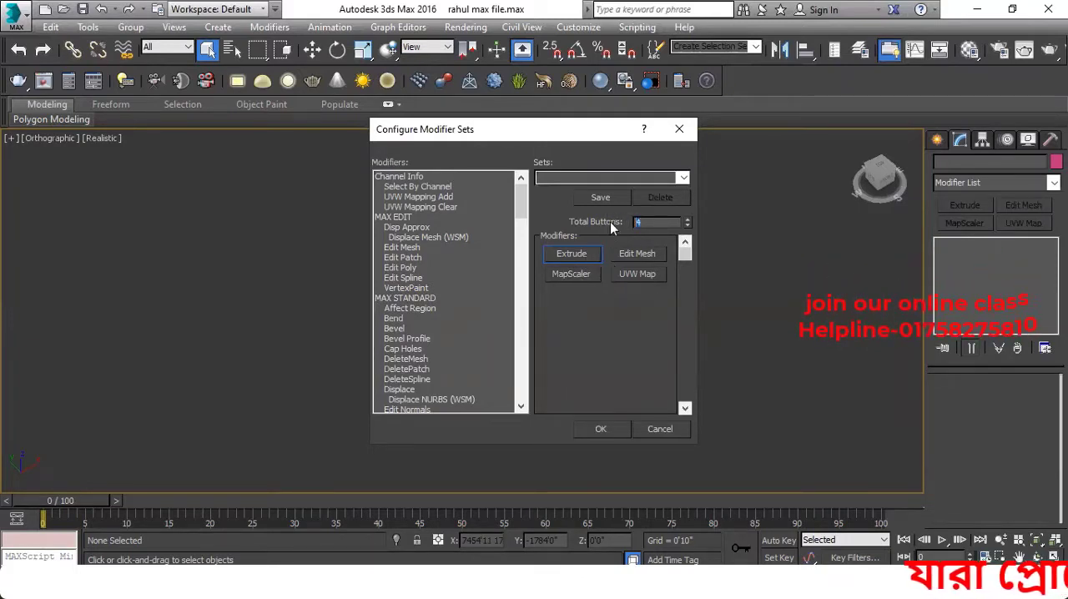
text(4)
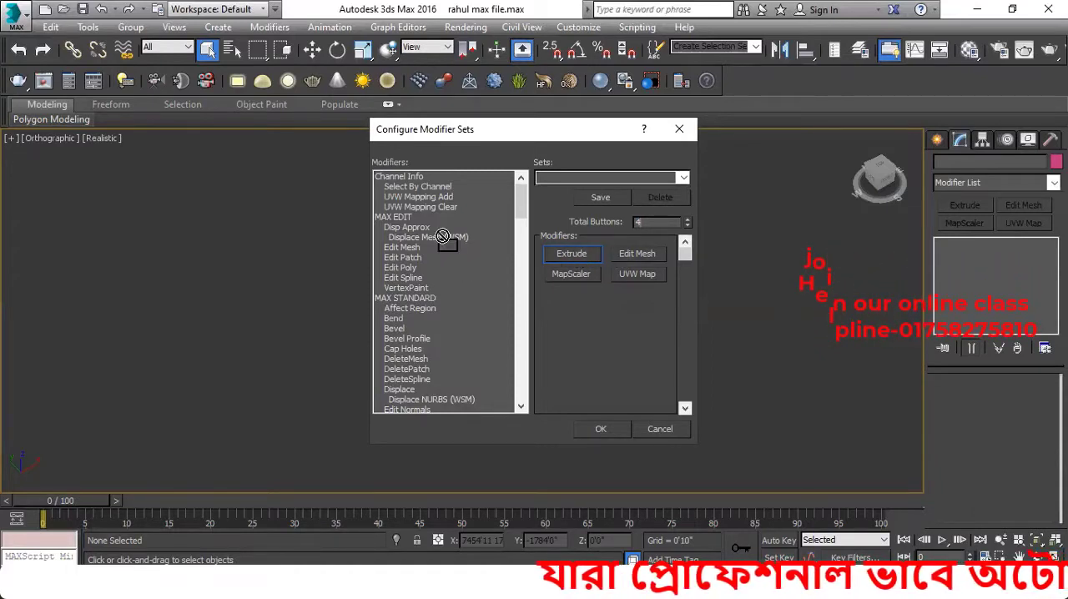
Assign Edit Poly to the first modifier button, Bevel Profile to the second and Edit Patch to the fourth
drag(442, 237, 429, 272)
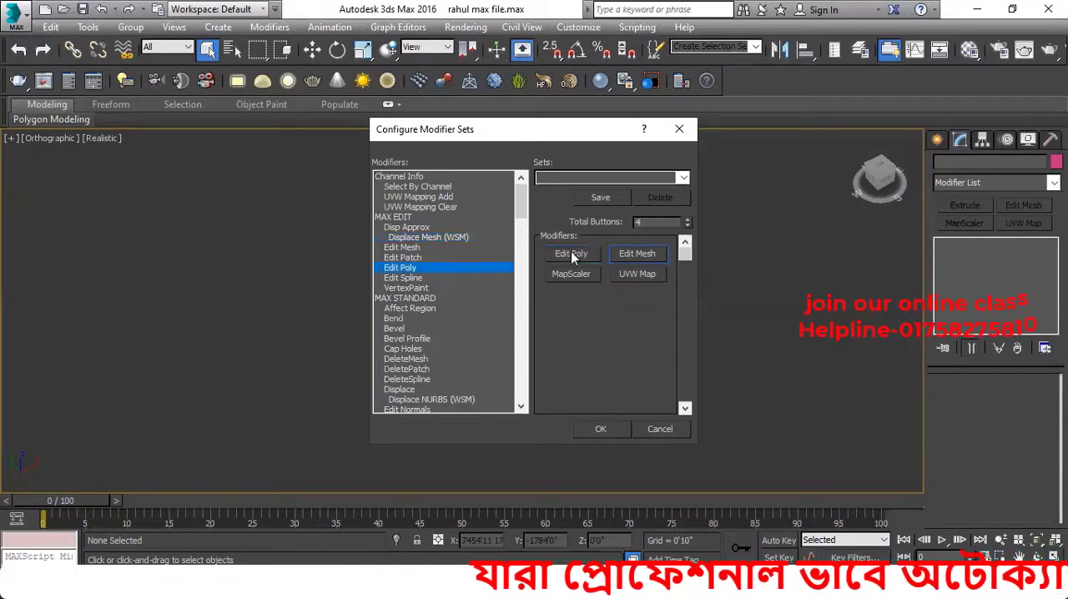
click(572, 252)
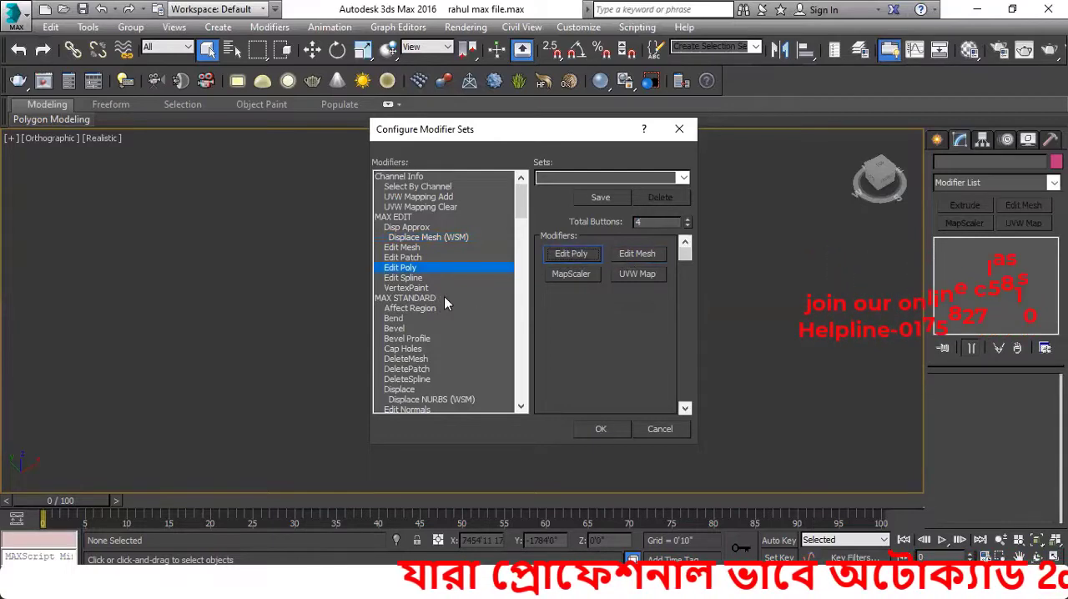
click(621, 276)
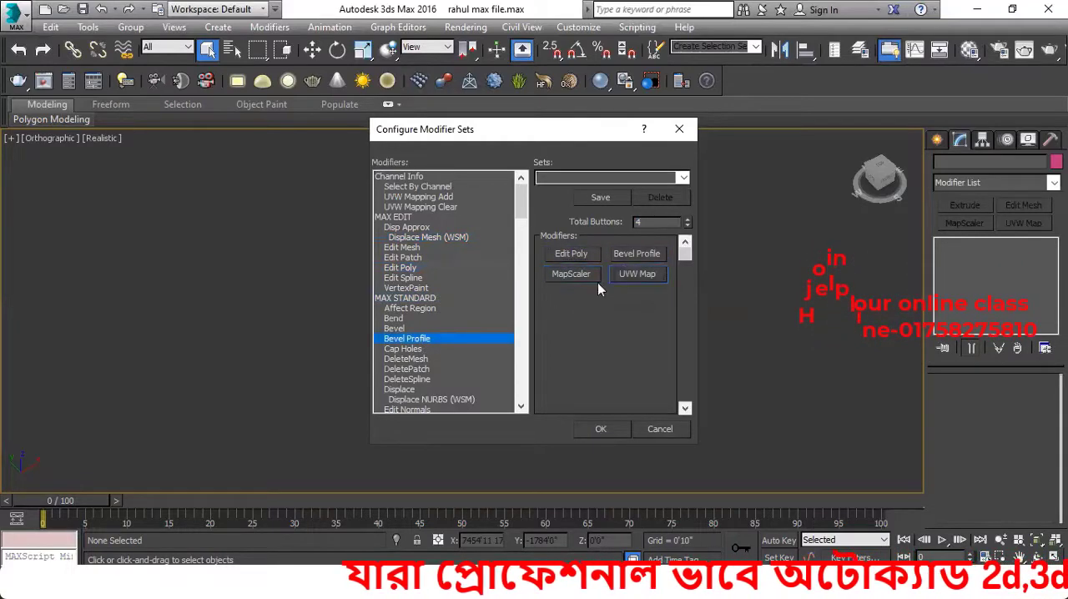
double_click(407, 257)
click(440, 339)
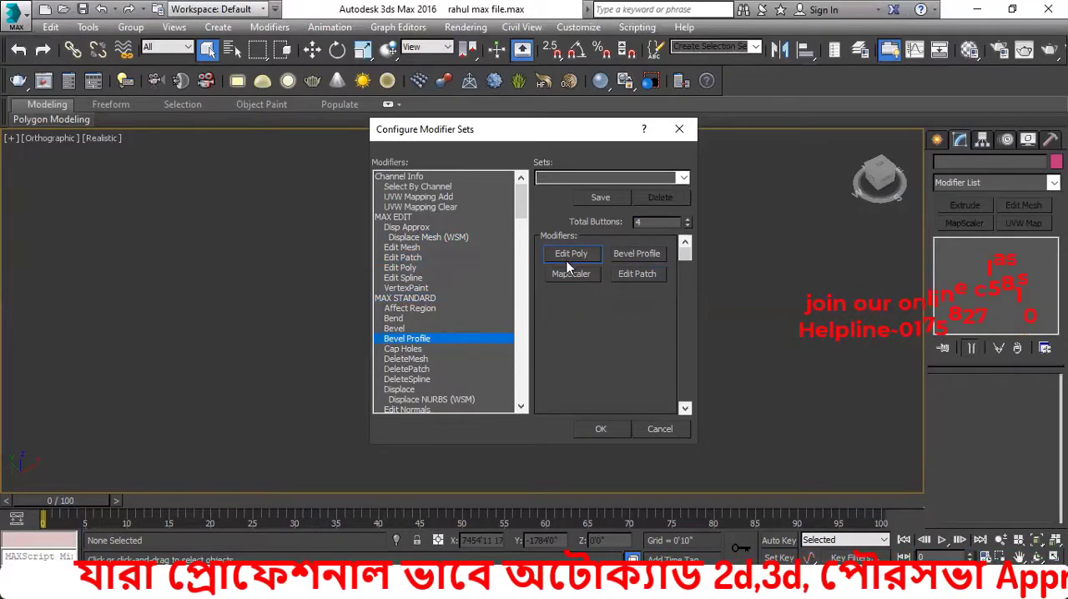
Assign the Extrude modifier to the first button of the set and Edit Mesh to the second
click(451, 298)
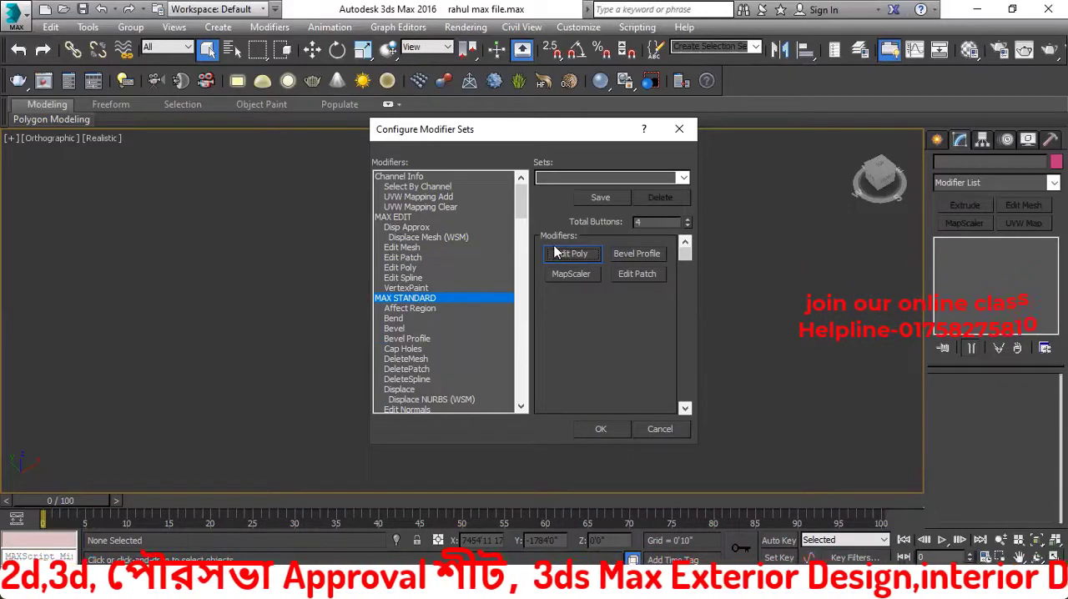
drag(571, 257, 574, 253)
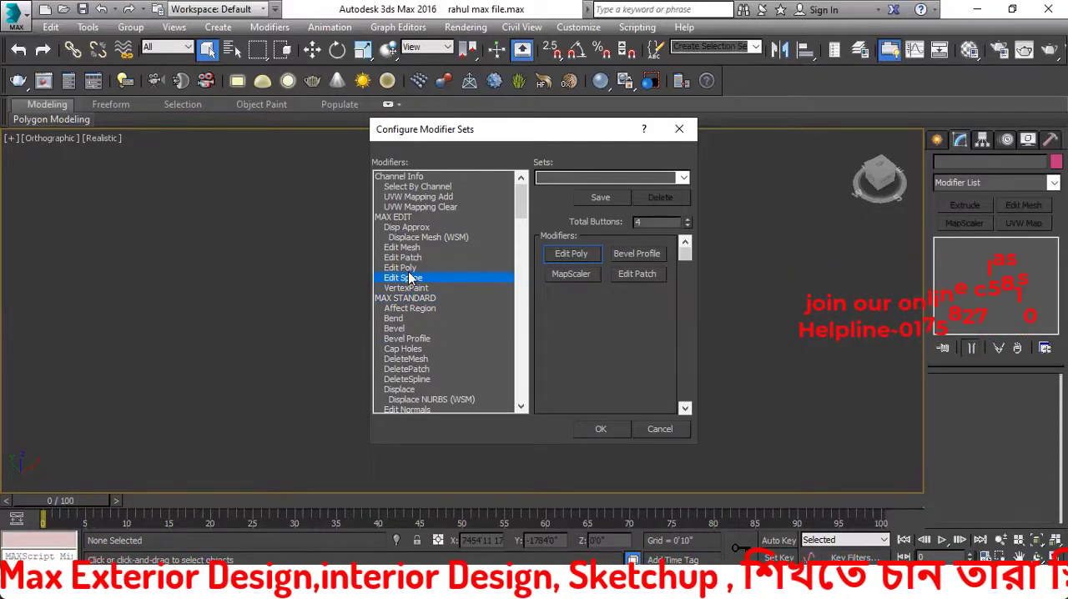
scroll(410, 278, down, 1)
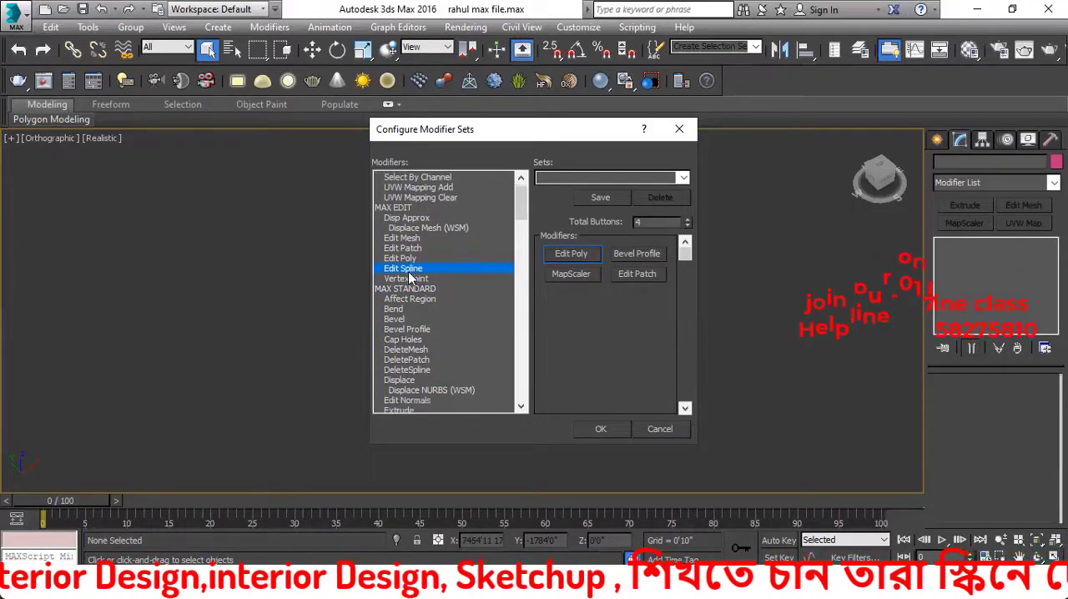
key(e)
key(e)
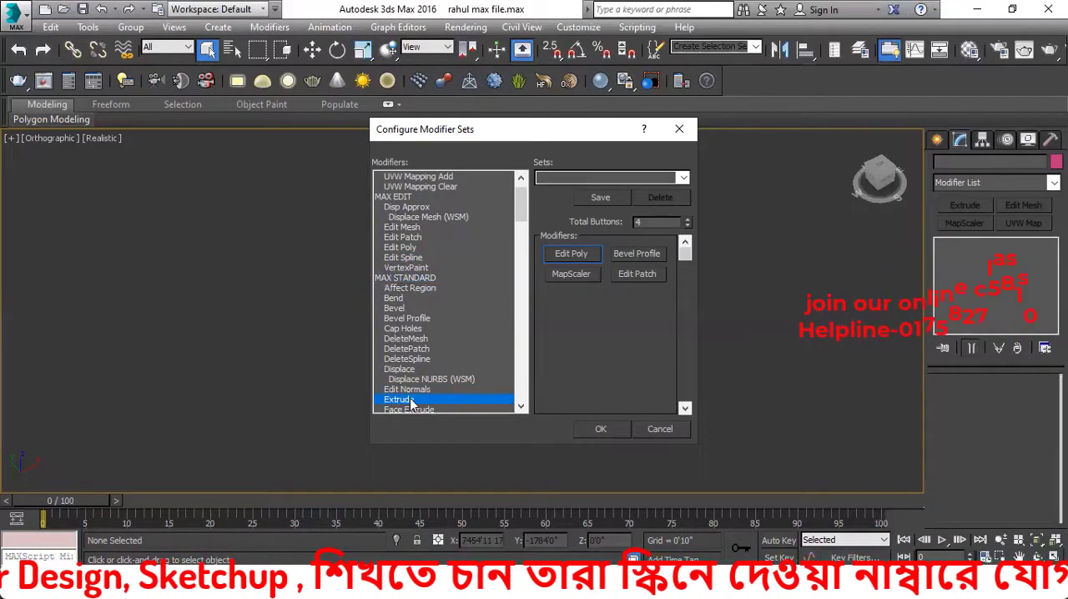
drag(414, 403, 574, 255)
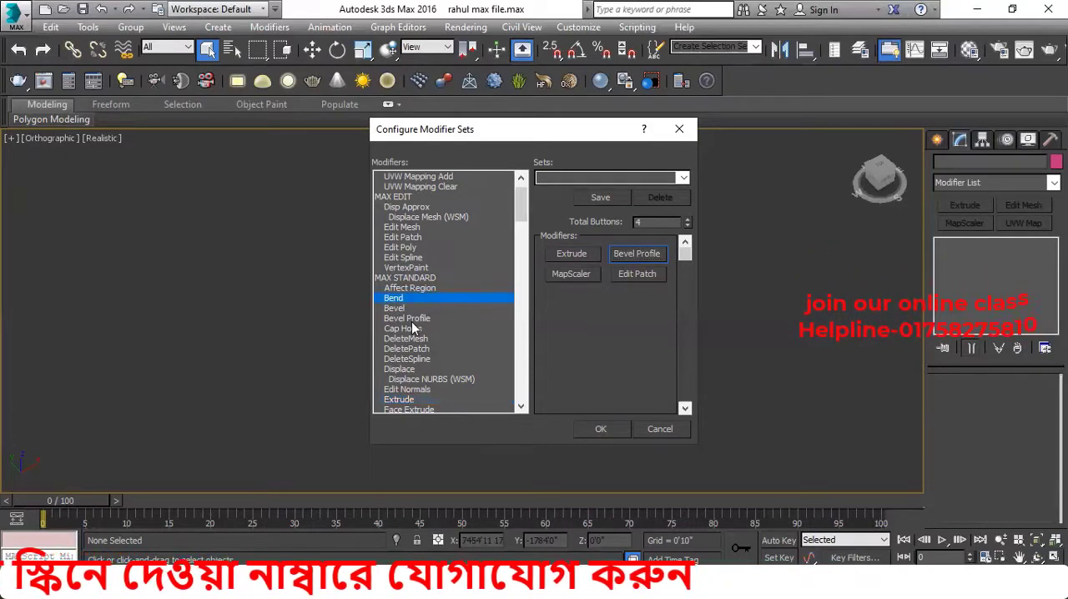
click(412, 227)
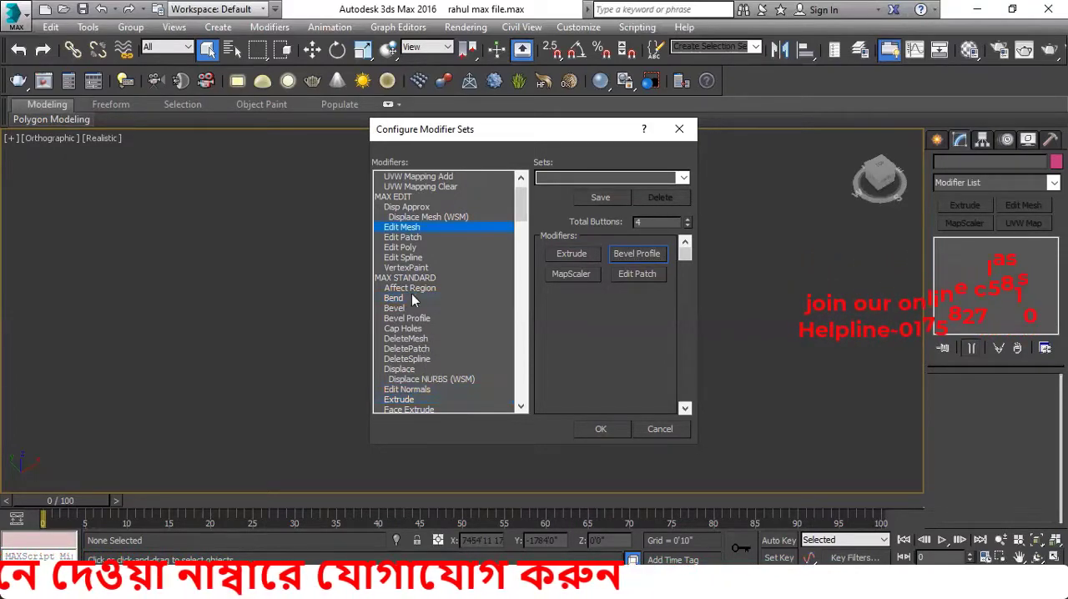
double_click(413, 228)
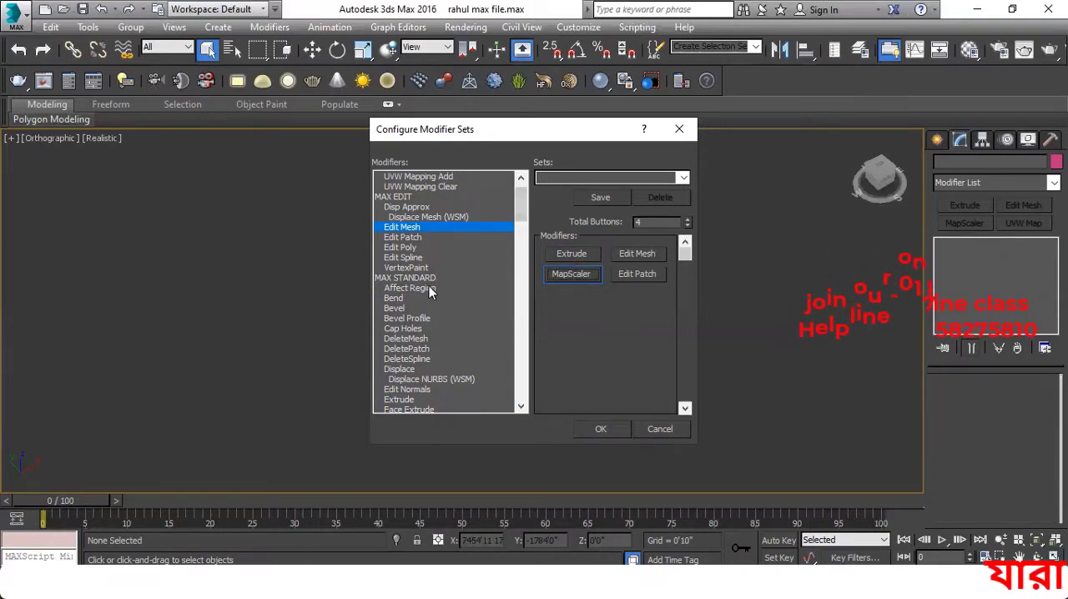
Find MapScaler under MAX ADDITIONAL in the modifier list and assign it to the third button of the set
drag(424, 268, 426, 275)
key(m)
key(m)
key(m)
key(m)
key(m)
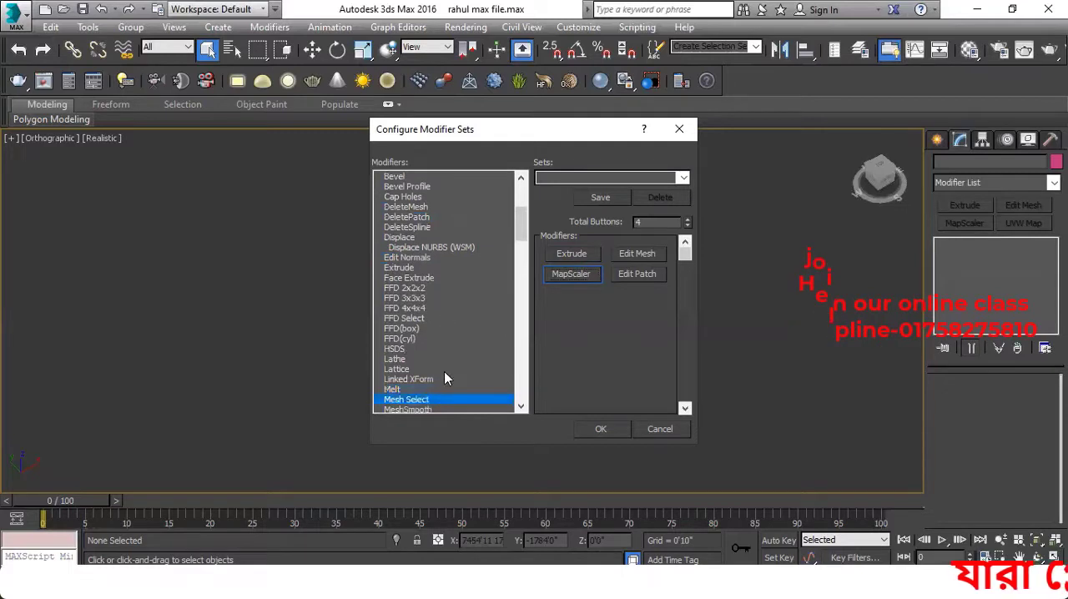
key(m)
key(m)
key(m)
key(m)
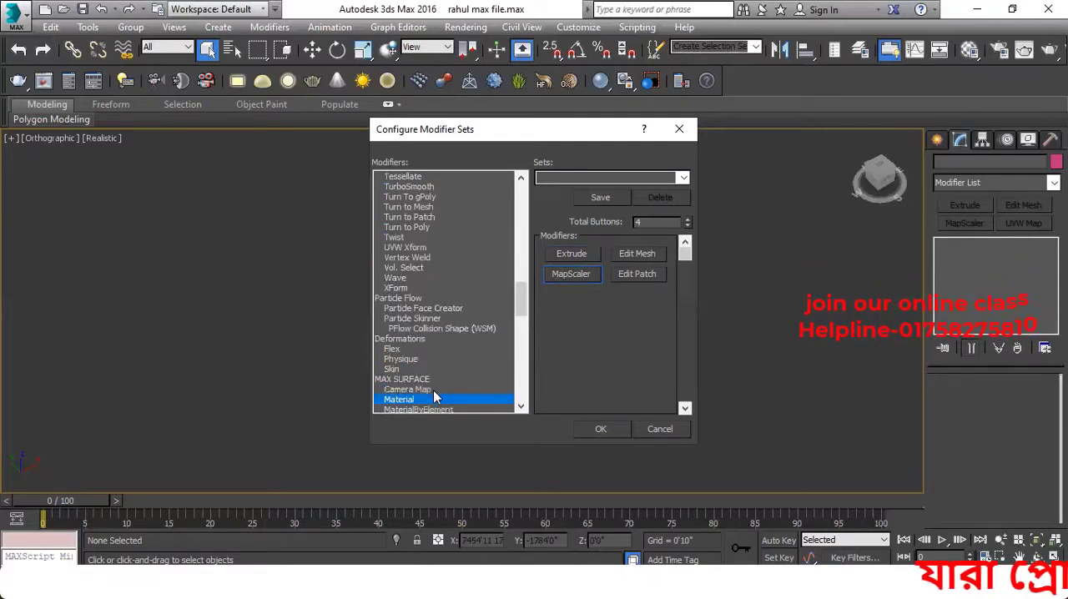
key(m)
key(m)
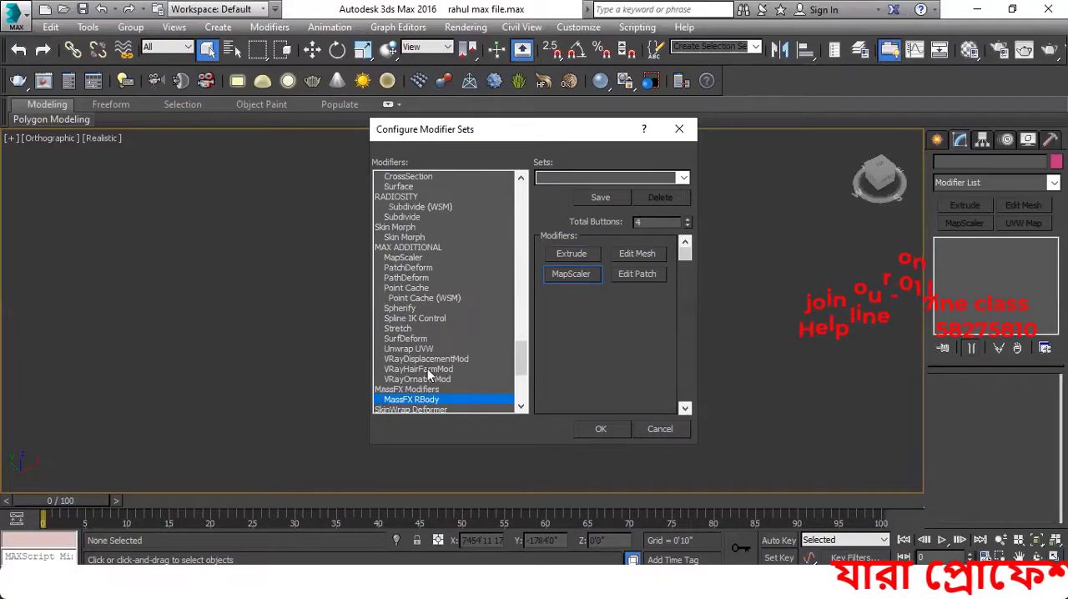
key(m)
key(m)
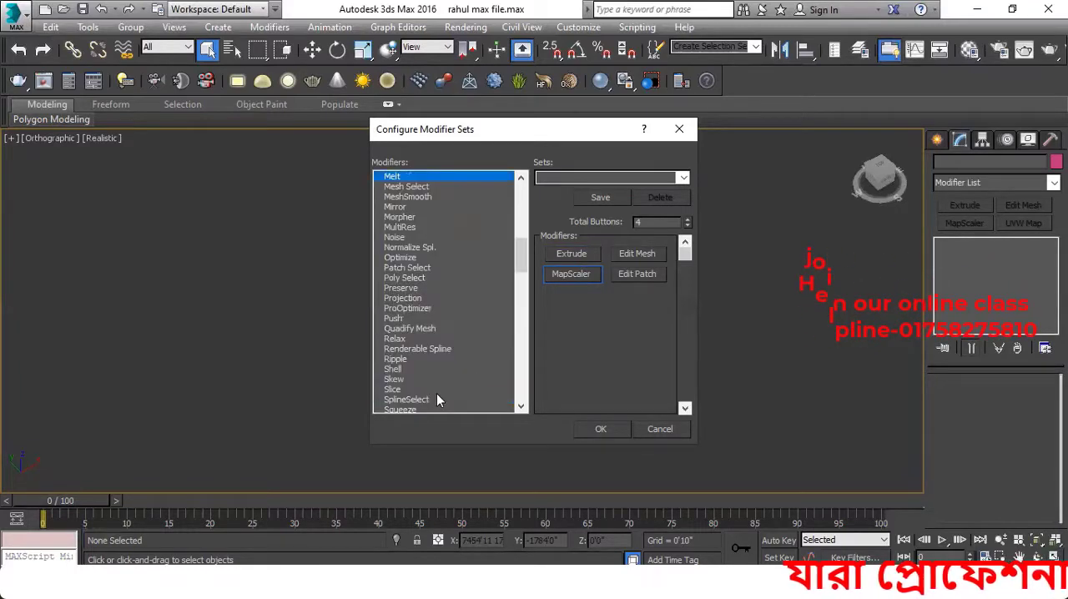
key(m)
key(m)
key(m)
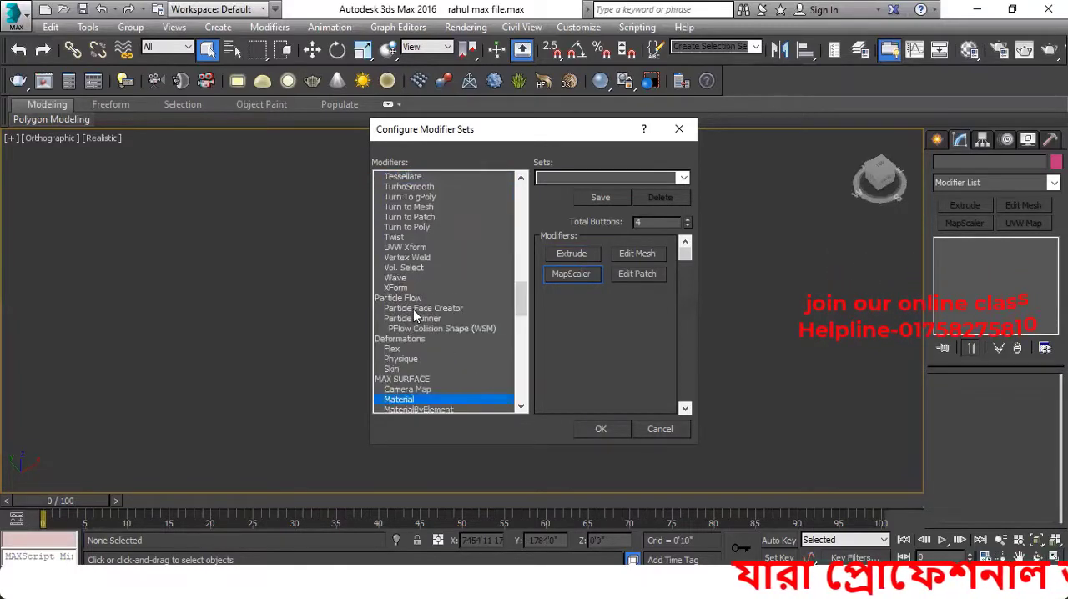
key(m)
key(m)
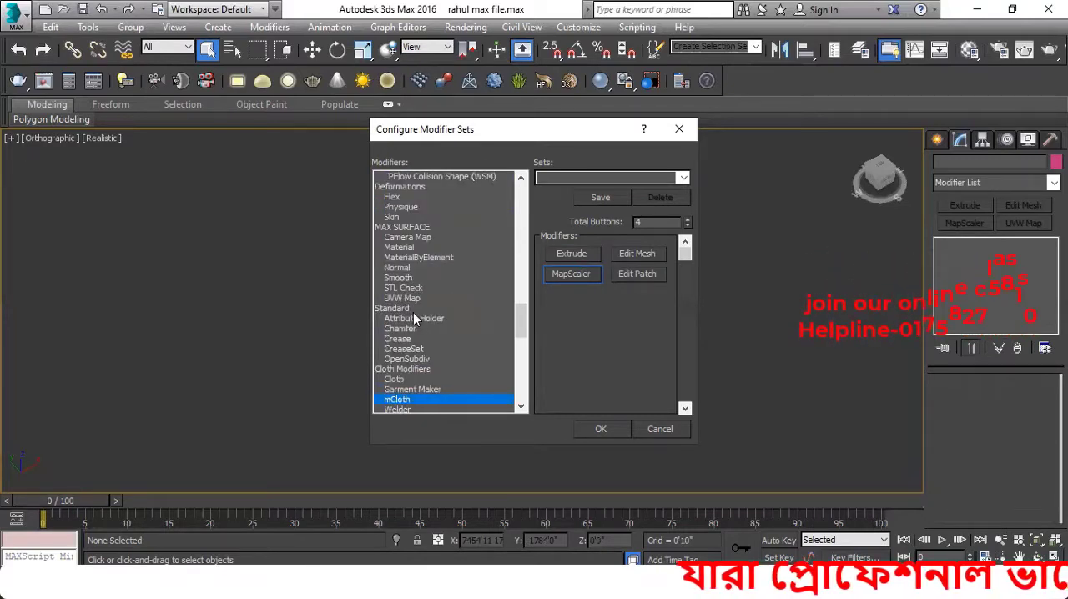
key(m)
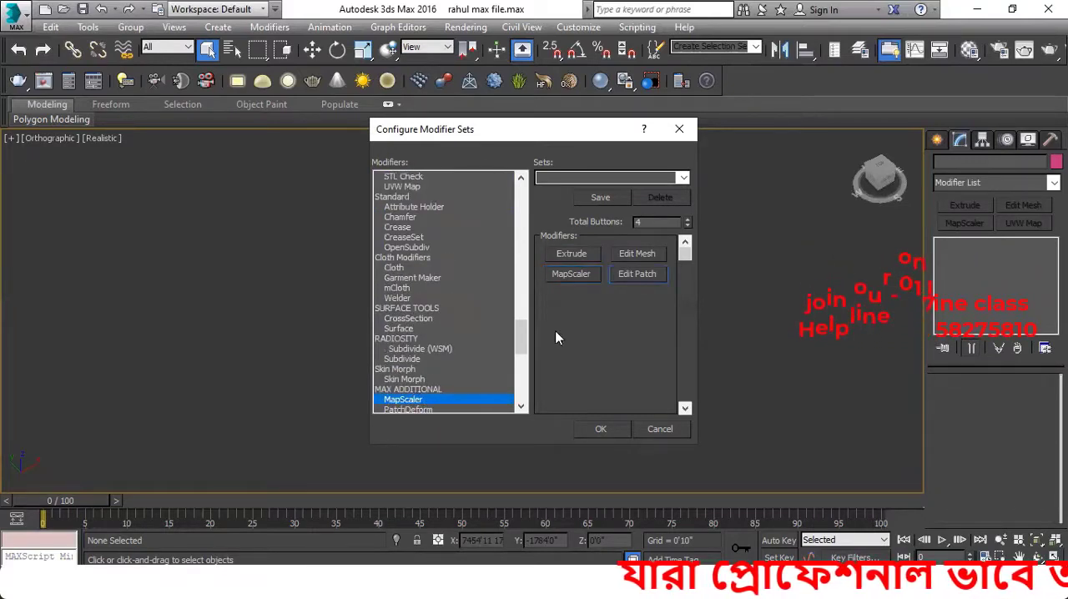
Assign UVW Map from the MAX SURFACE modifiers to the fourth button and accept the modifier set
click(635, 274)
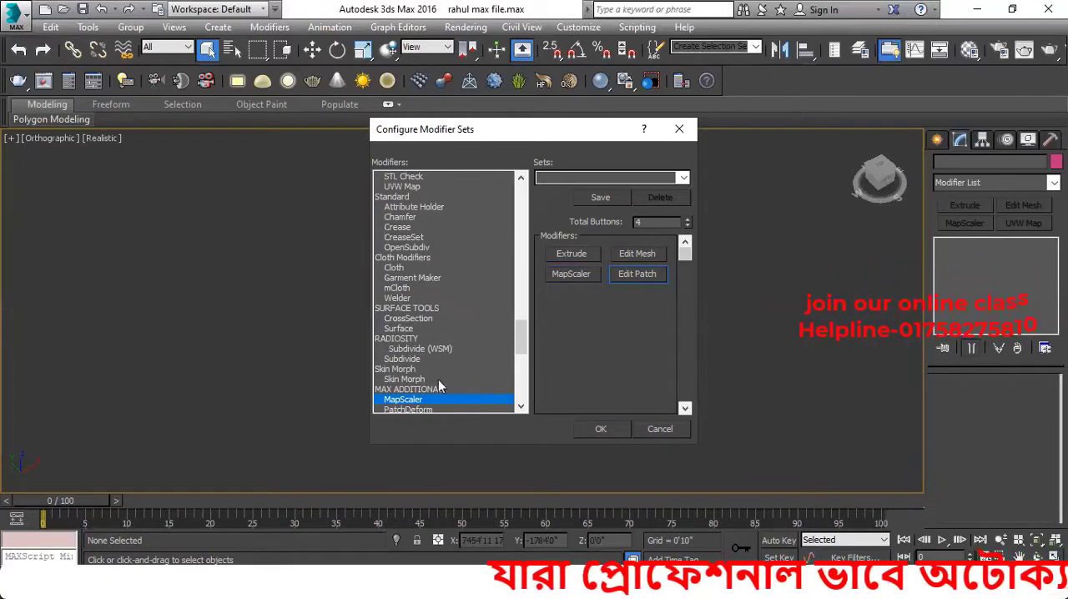
click(399, 349)
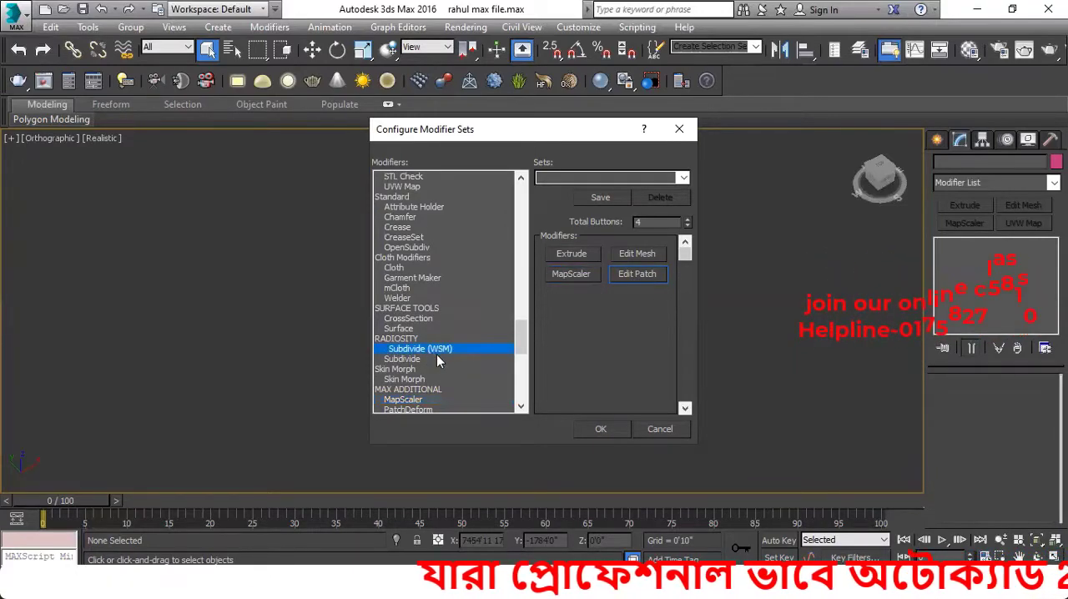
key(u)
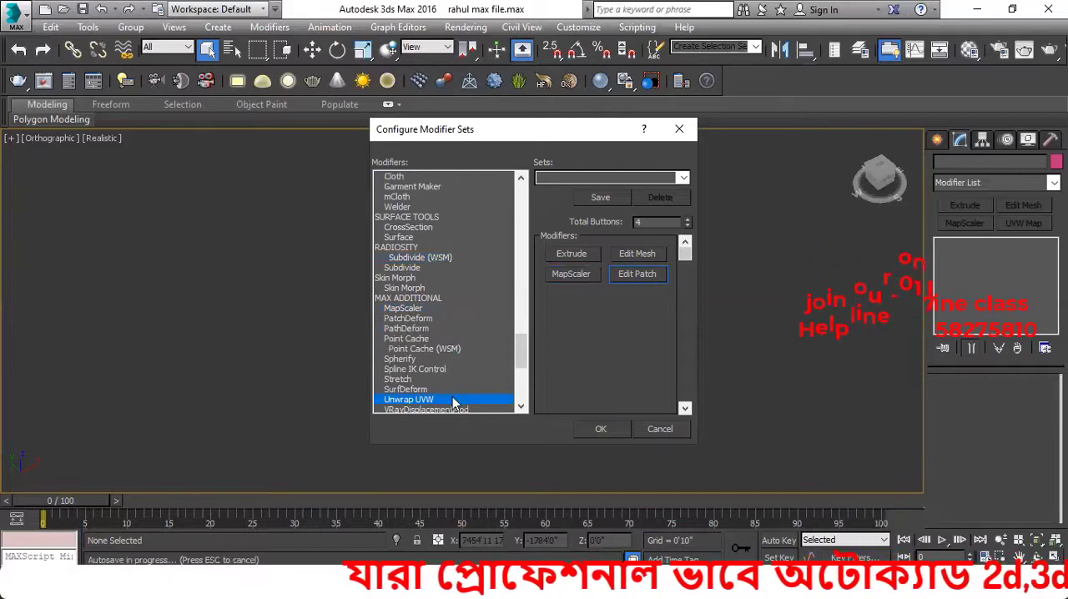
key(u)
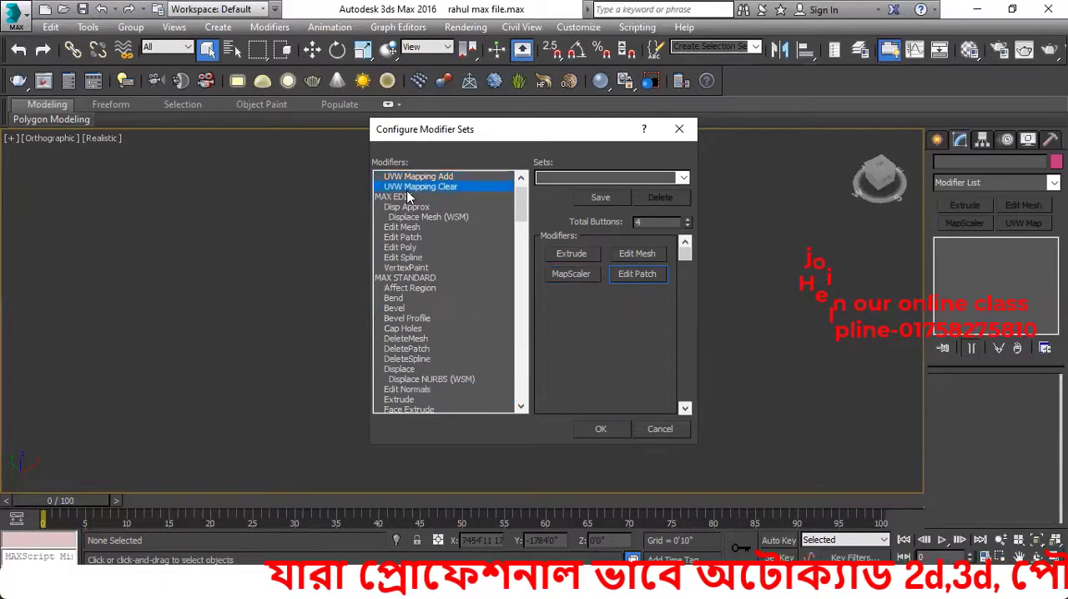
key(u)
key(u)
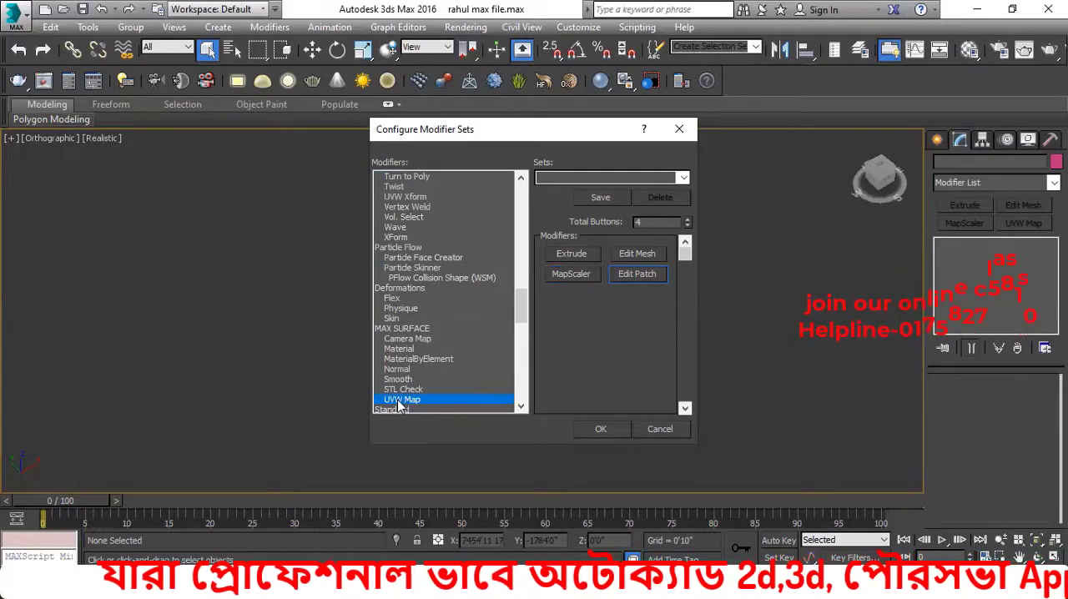
drag(399, 402, 637, 274)
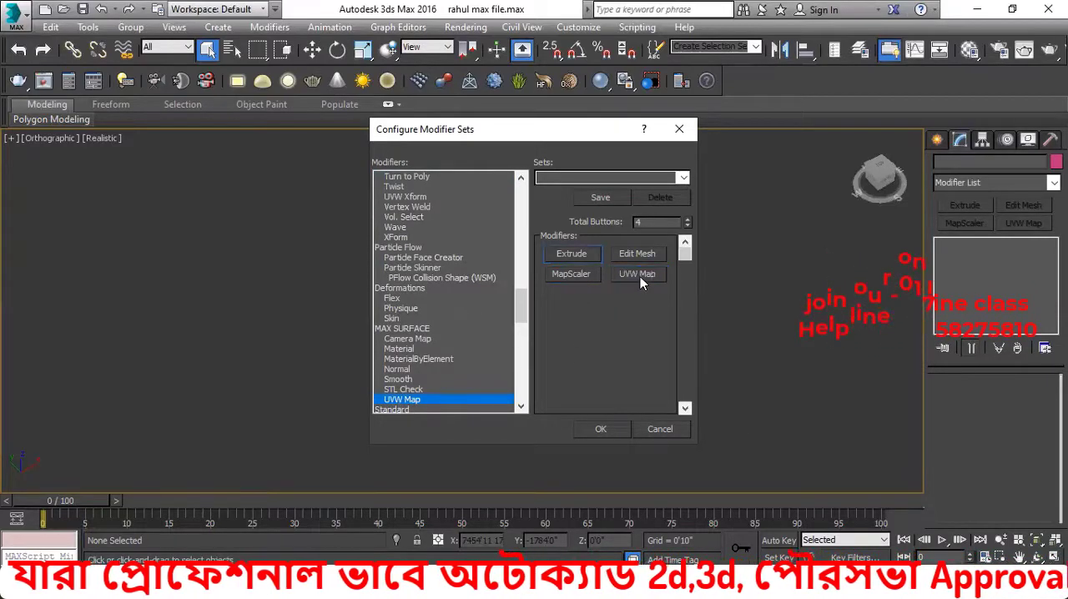
click(597, 430)
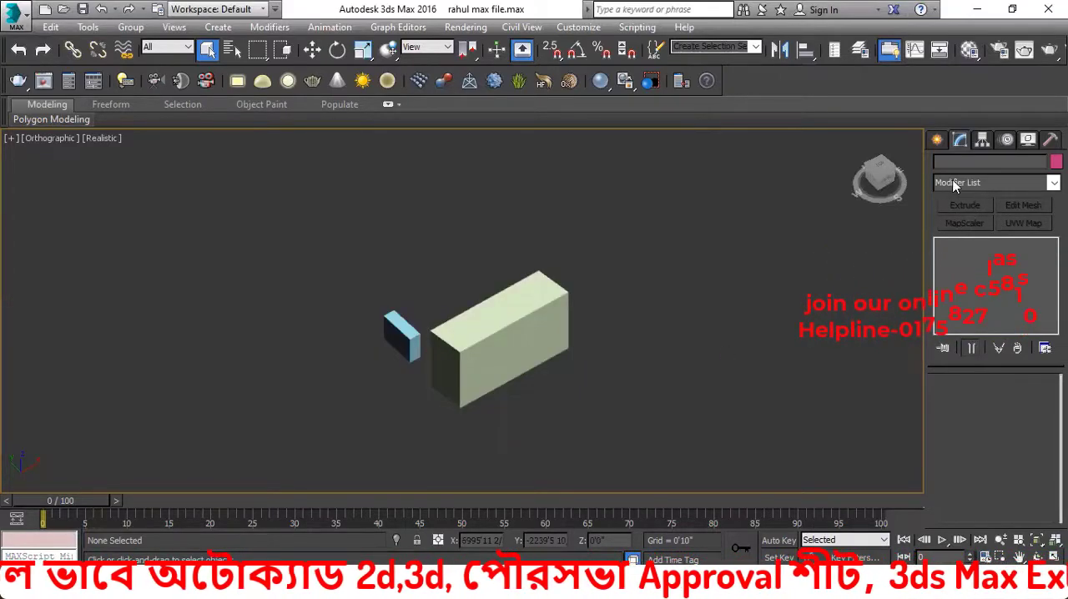
Hide the modifier set buttons and show them again
right_click(964, 184)
click(944, 211)
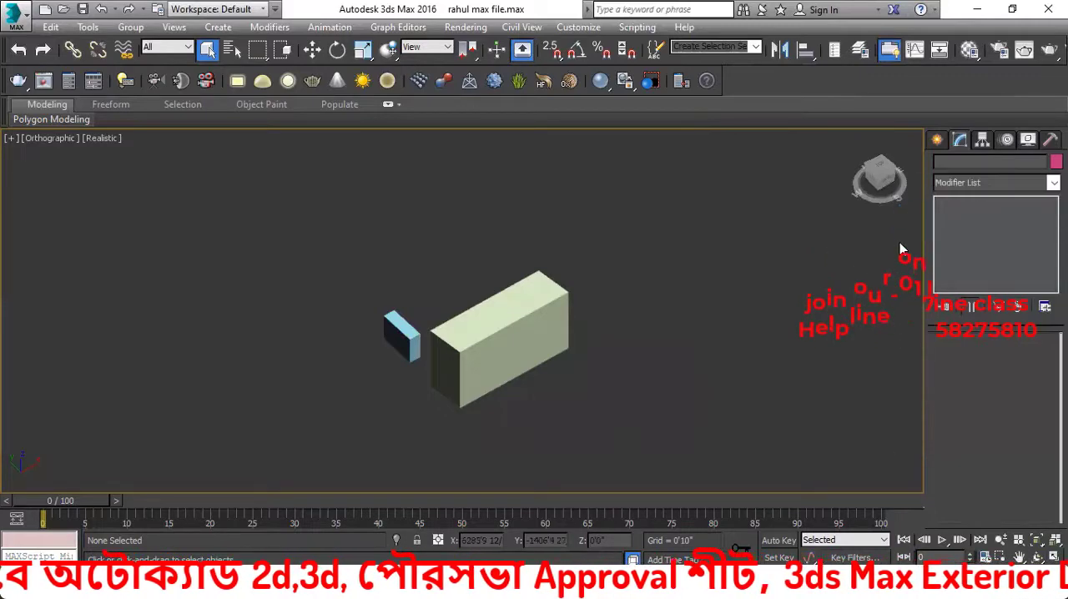
right_click(972, 189)
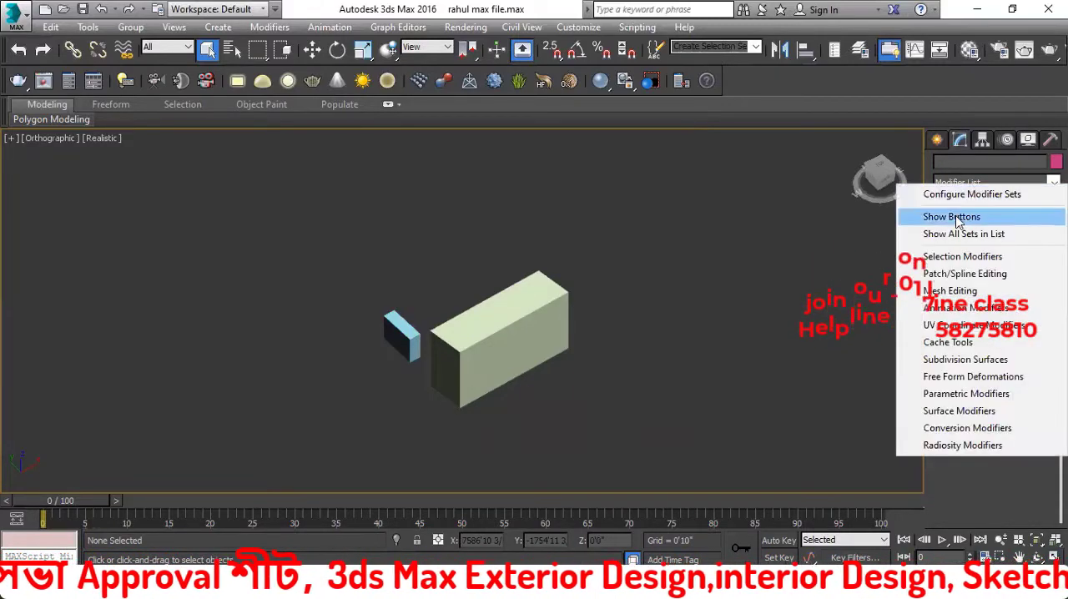
click(956, 216)
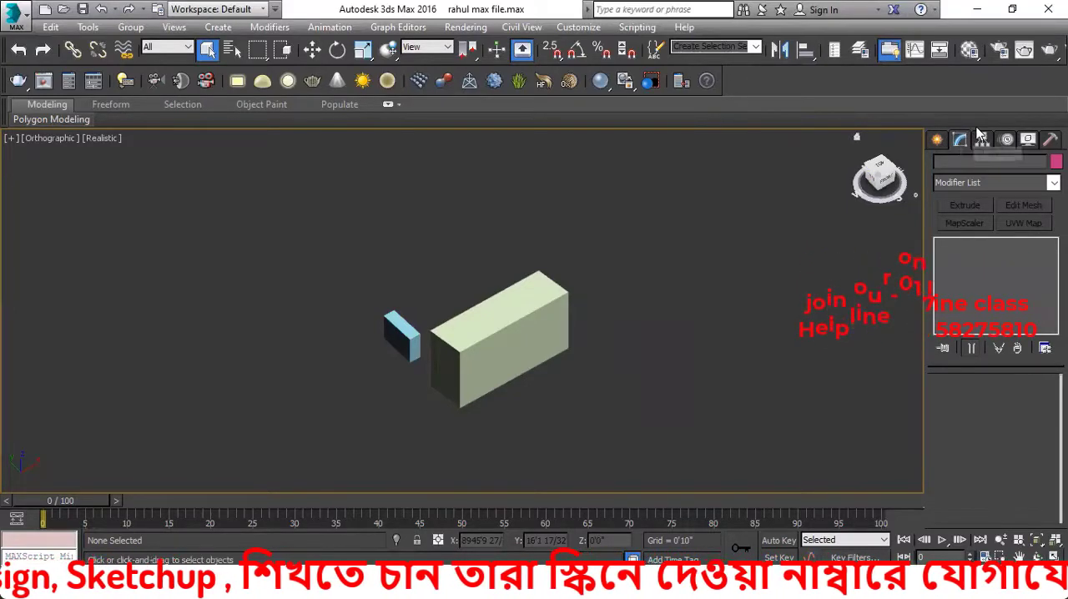
Reopen the modifier set configuration to review the total buttons and assigned modifiers
click(937, 142)
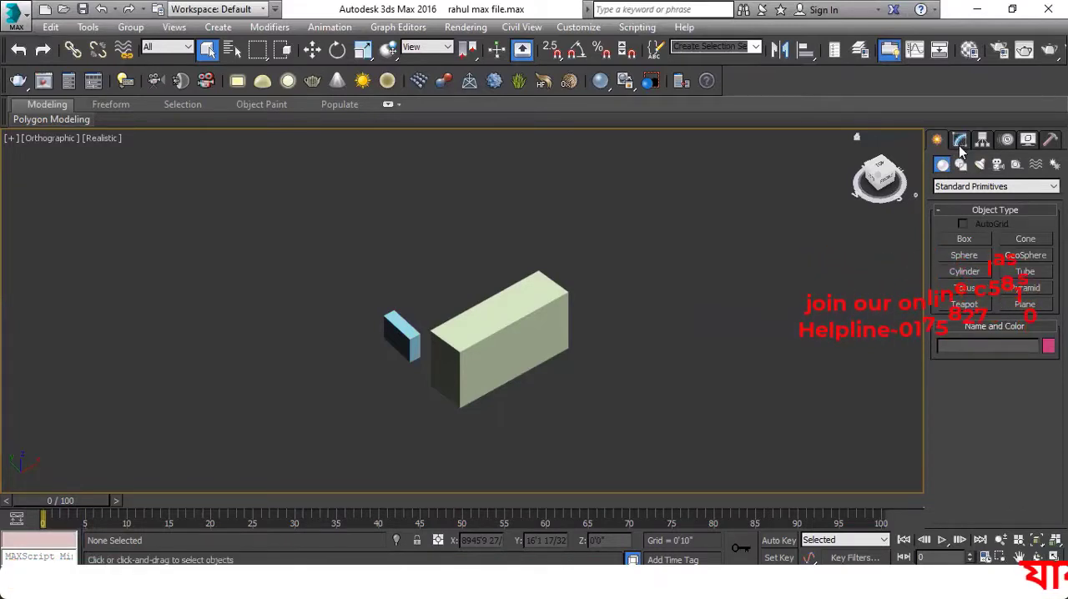
click(959, 142)
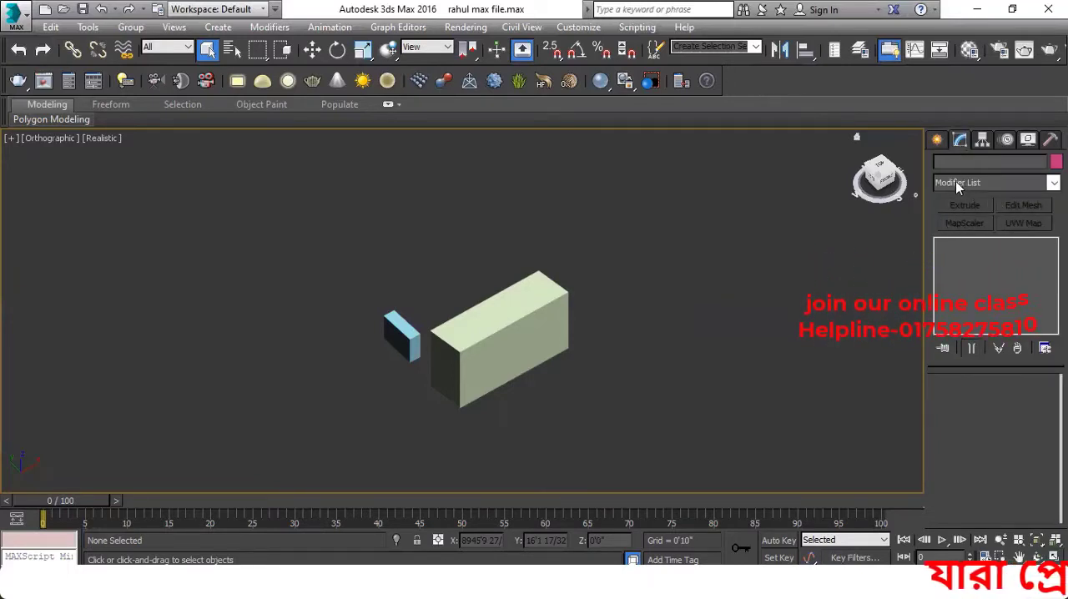
right_click(956, 181)
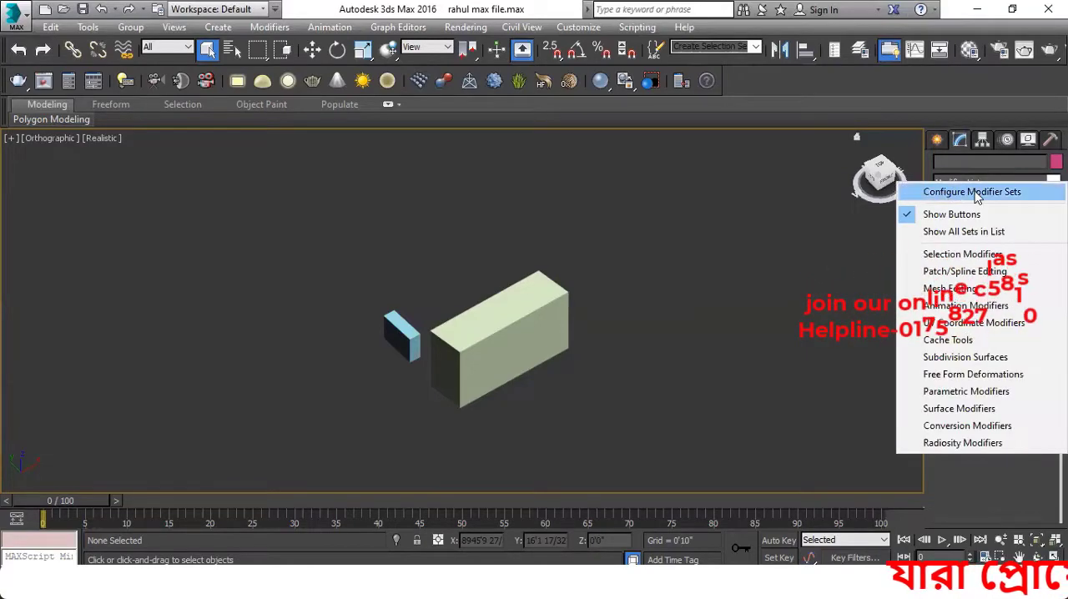
click(948, 193)
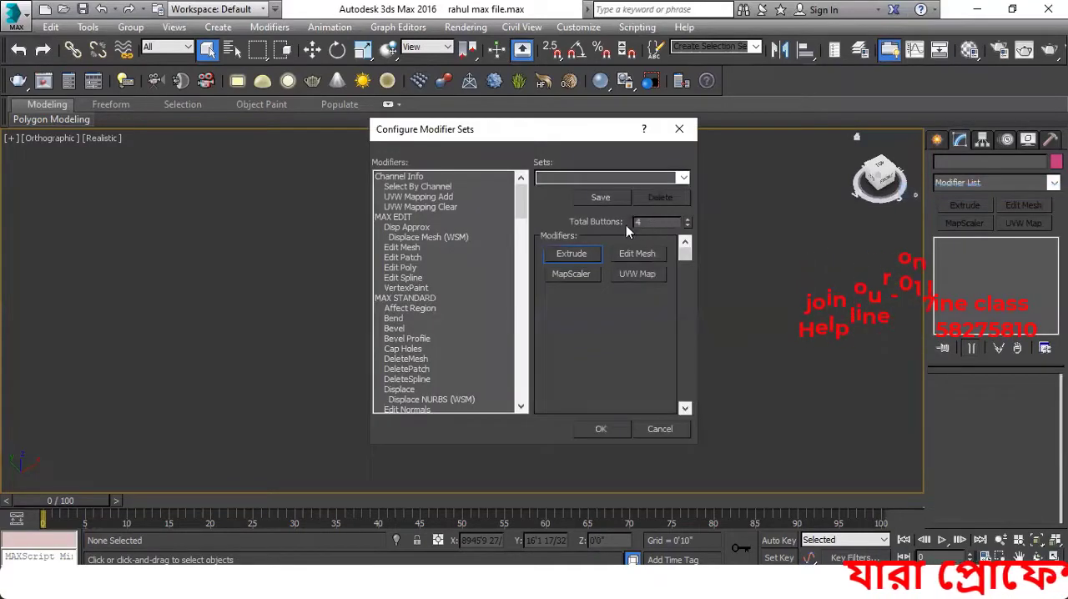
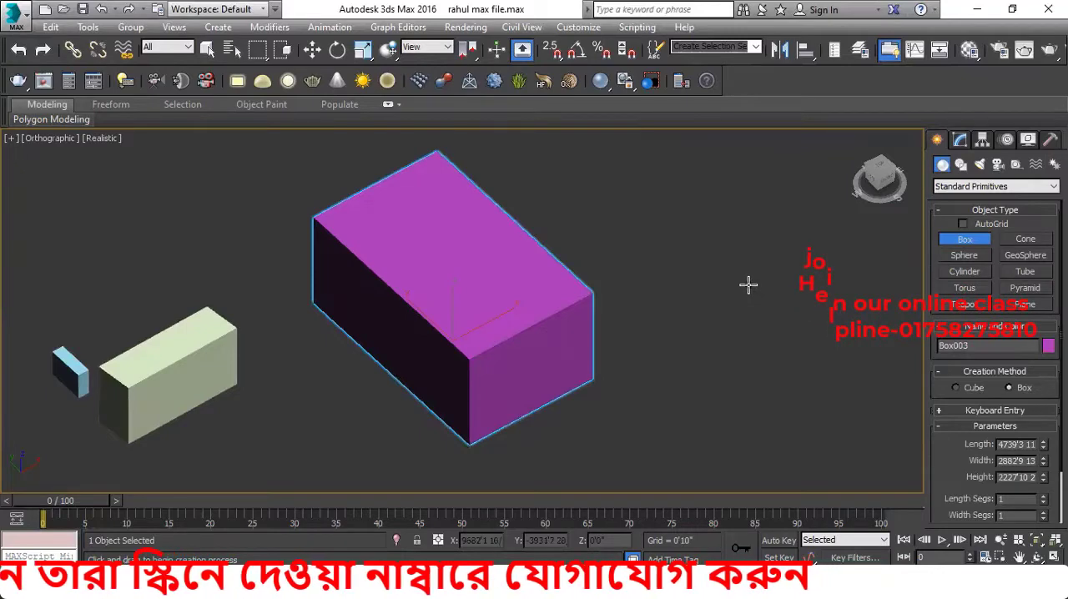
Draw two boxes beyond the purple box: a thin upright slab about 1344' × 38' × 1550' and a block about 2594' × 1211' × 2144'
middle_drag(565, 336, 512, 373)
click(960, 243)
drag(567, 248, 610, 290)
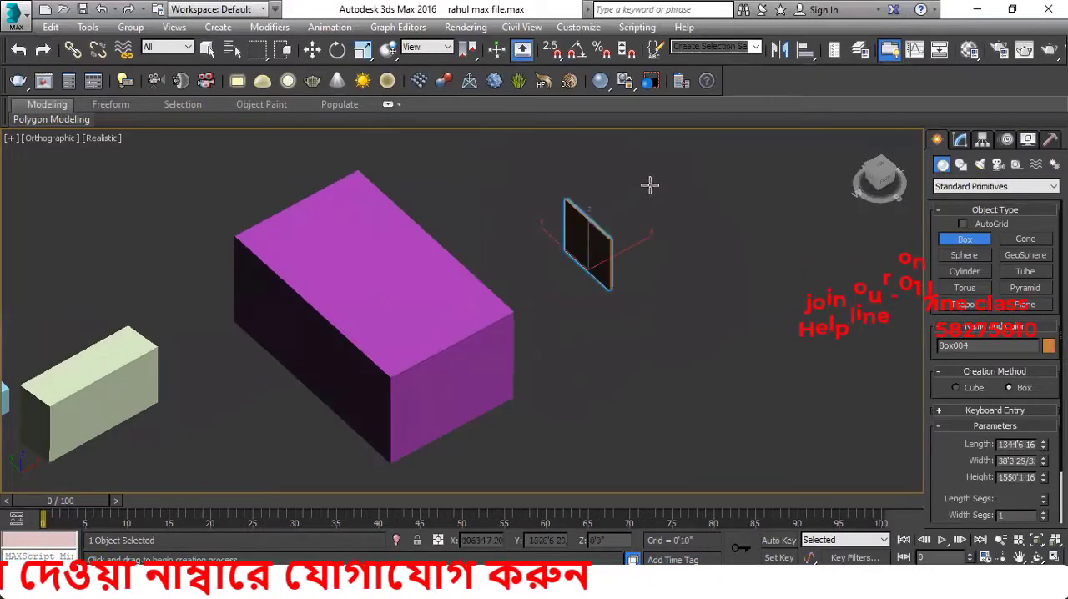
click(649, 184)
middle_drag(656, 265, 561, 278)
drag(611, 199, 644, 303)
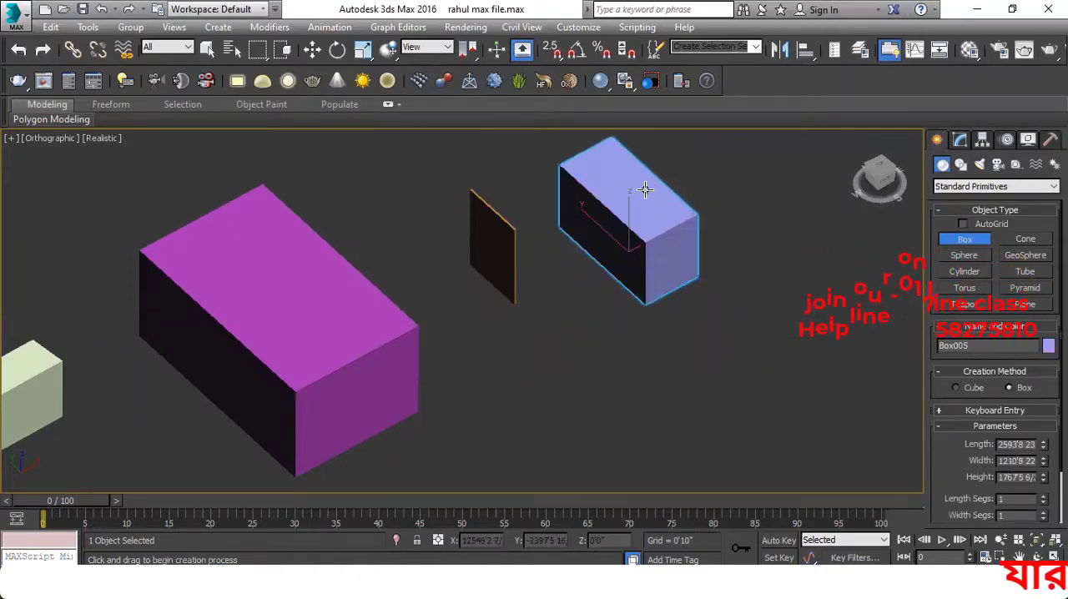
click(639, 190)
Create a pointed cone beyond the boxes with a base radius of about 1677' and a height of about 3544'
scroll(624, 344, down, 2)
middle_drag(623, 343, 567, 346)
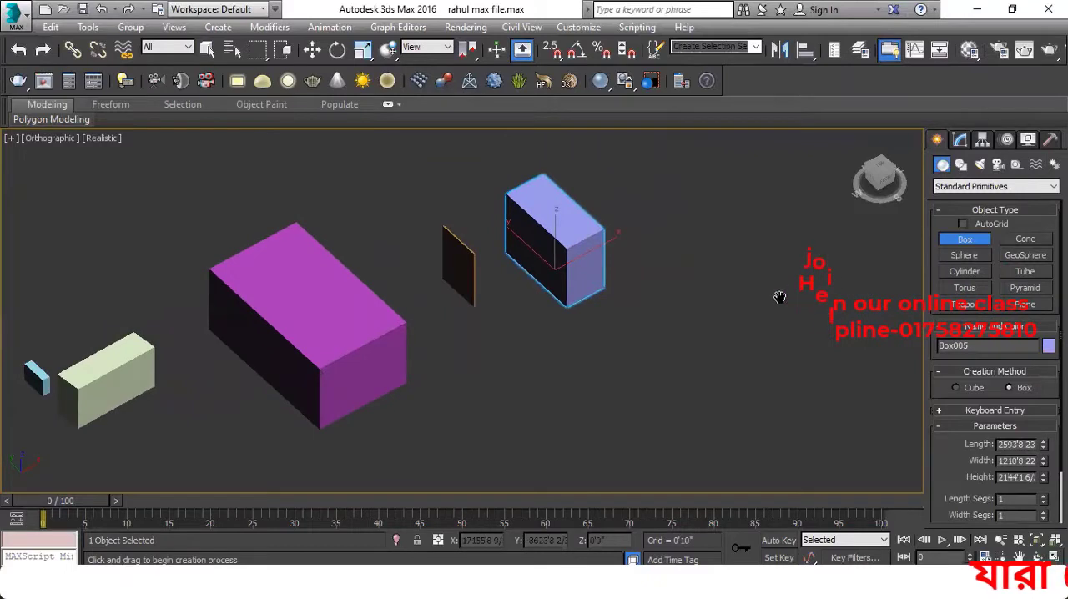
middle_drag(780, 298, 723, 310)
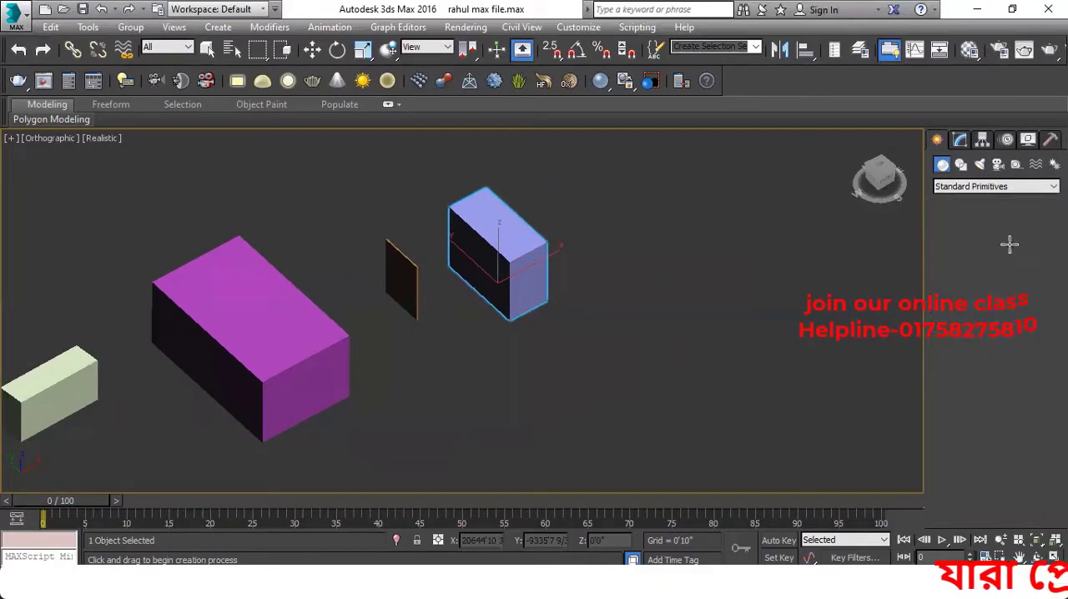
click(1010, 244)
middle_drag(623, 353, 534, 362)
drag(635, 266, 627, 312)
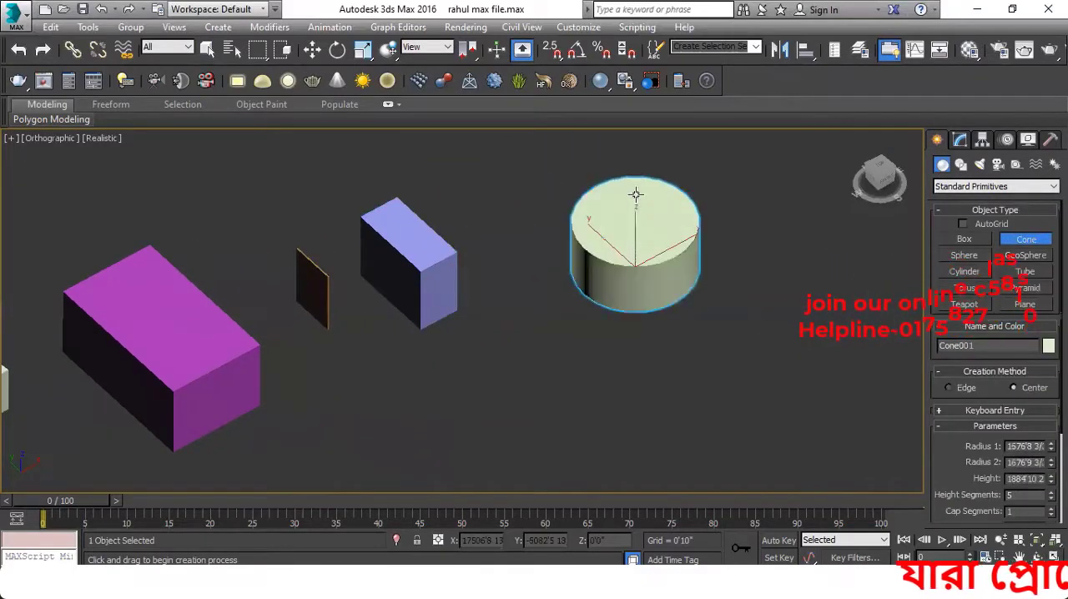
click(632, 184)
click(632, 248)
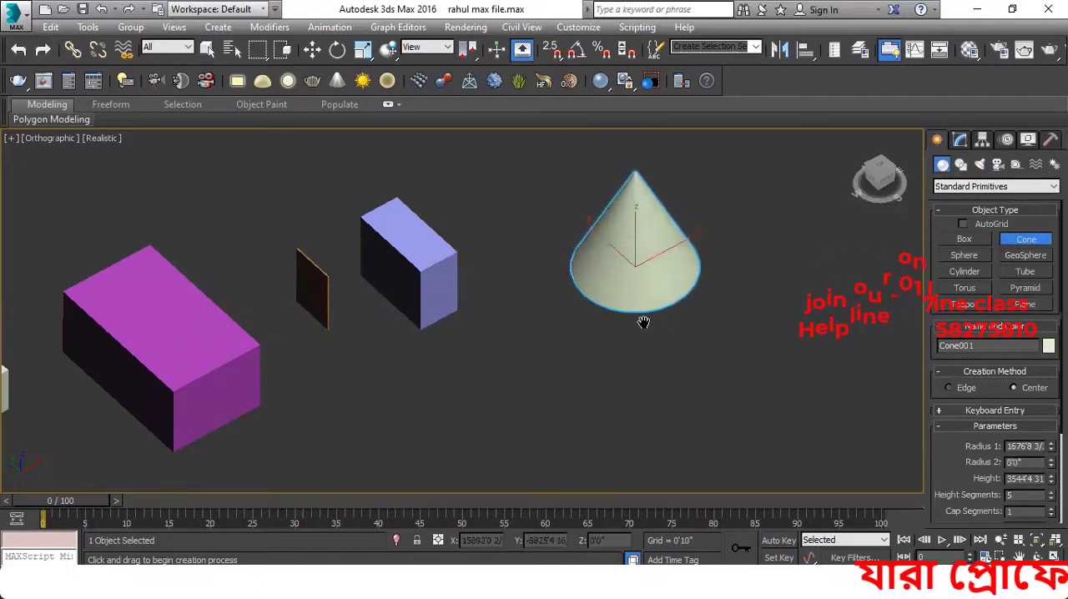
Create two spheres in front of the cone with radii of about 827' and 972'
middle_drag(641, 319, 614, 291)
click(964, 256)
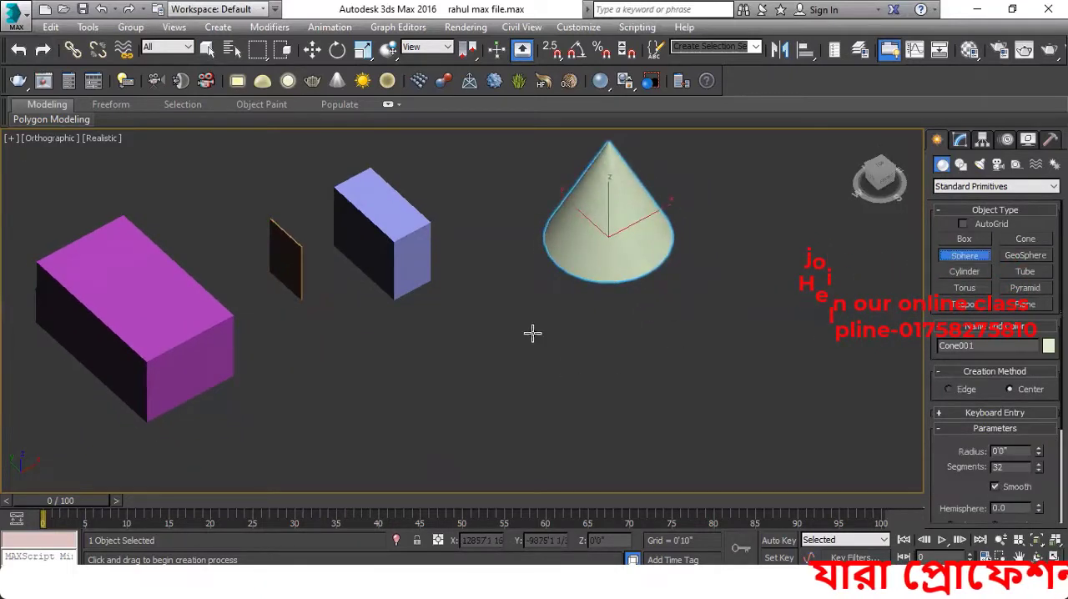
mouse_move(533, 331)
mouse_down()
mouse_move(543, 351)
mouse_move(532, 316)
mouse_up()
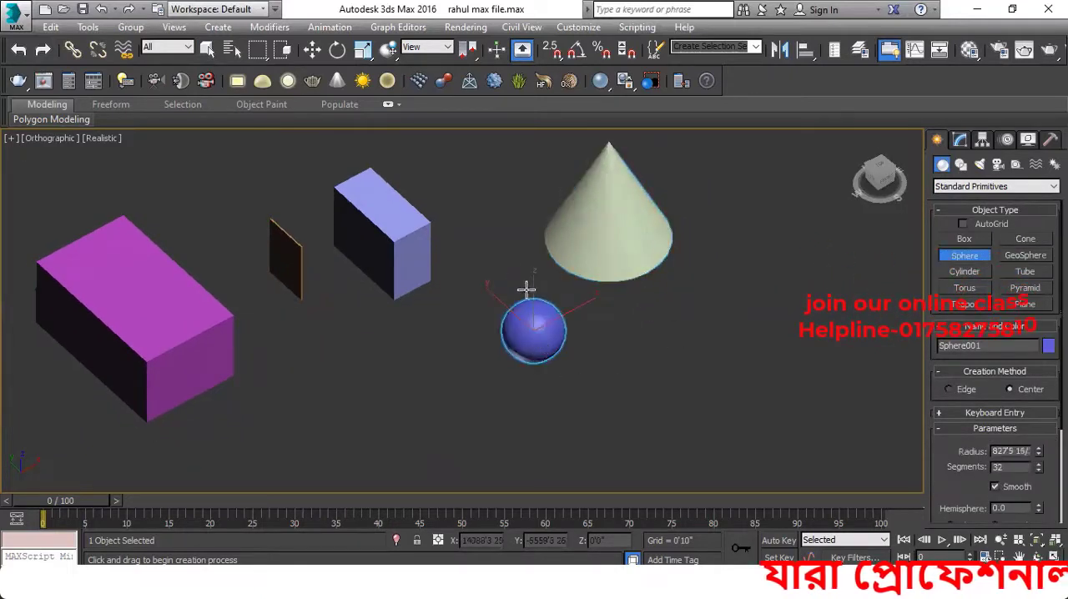
drag(637, 318, 674, 294)
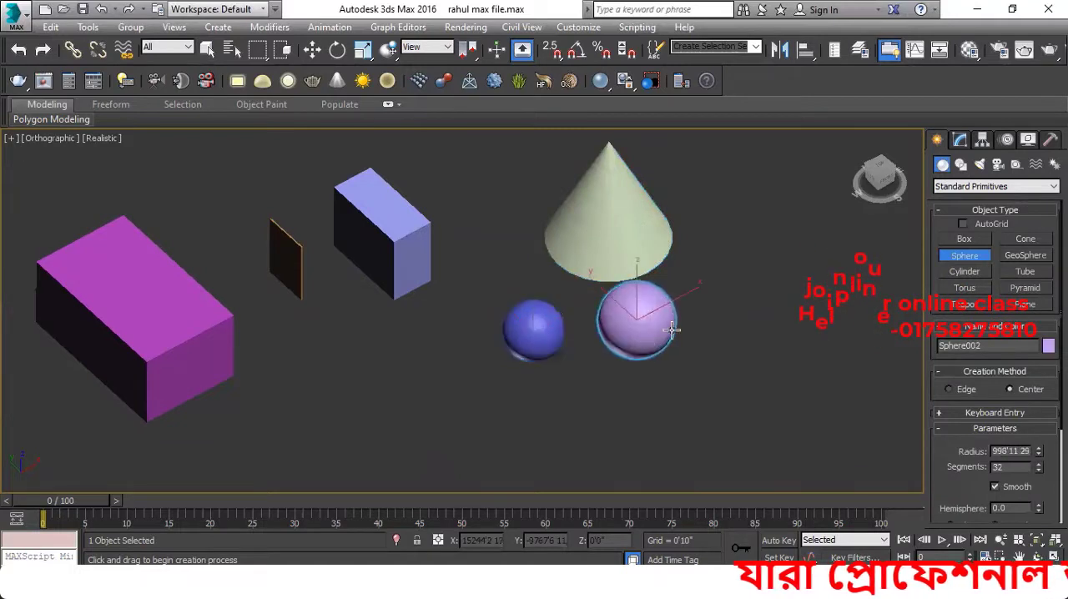
Create a GeoSphere with a radius of about 1096' beside the two spheres, switch to the Move tool and clear the selection
click(1025, 256)
middle_drag(800, 311, 637, 300)
drag(638, 300, 653, 328)
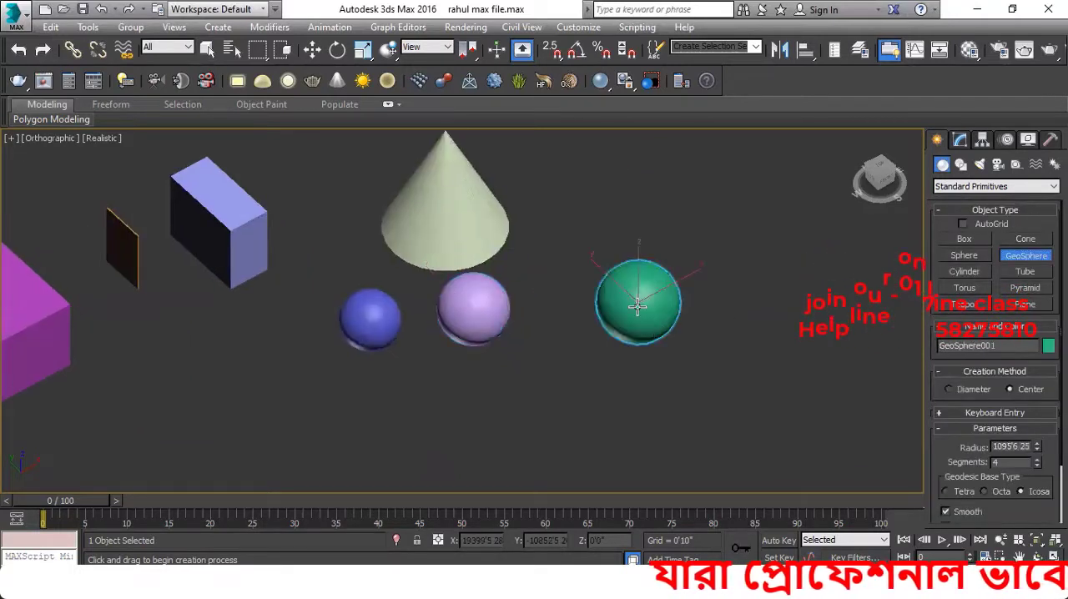
scroll(637, 305, down, 2)
click(313, 49)
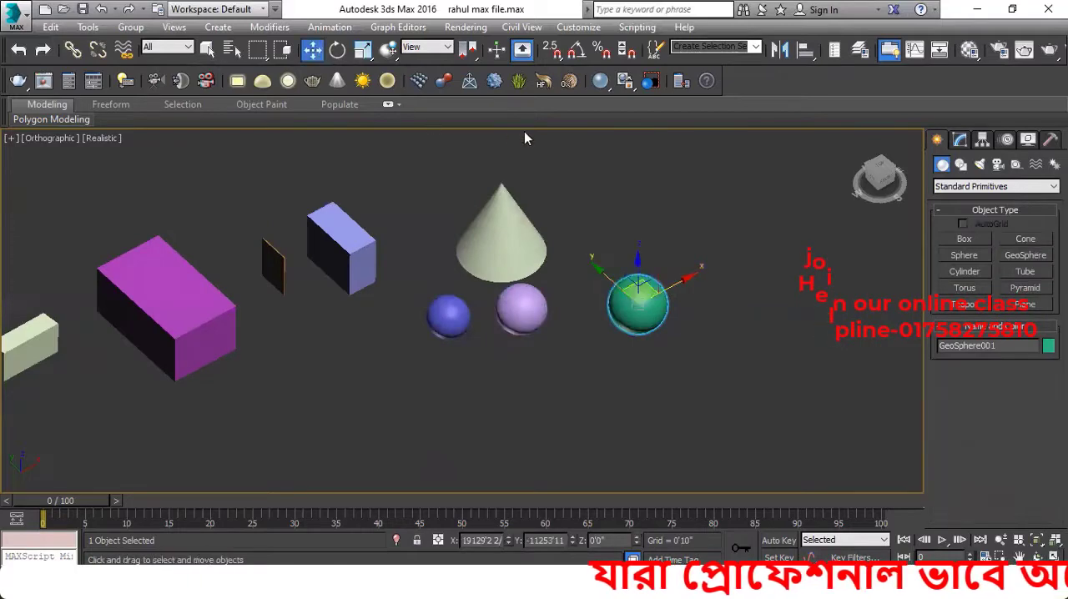
click(615, 209)
Select the light purple sphere, enlarge its radius to about 1030', reduce it to about 884' and clear the selection
middle_drag(448, 249, 493, 251)
scroll(489, 266, up, 2)
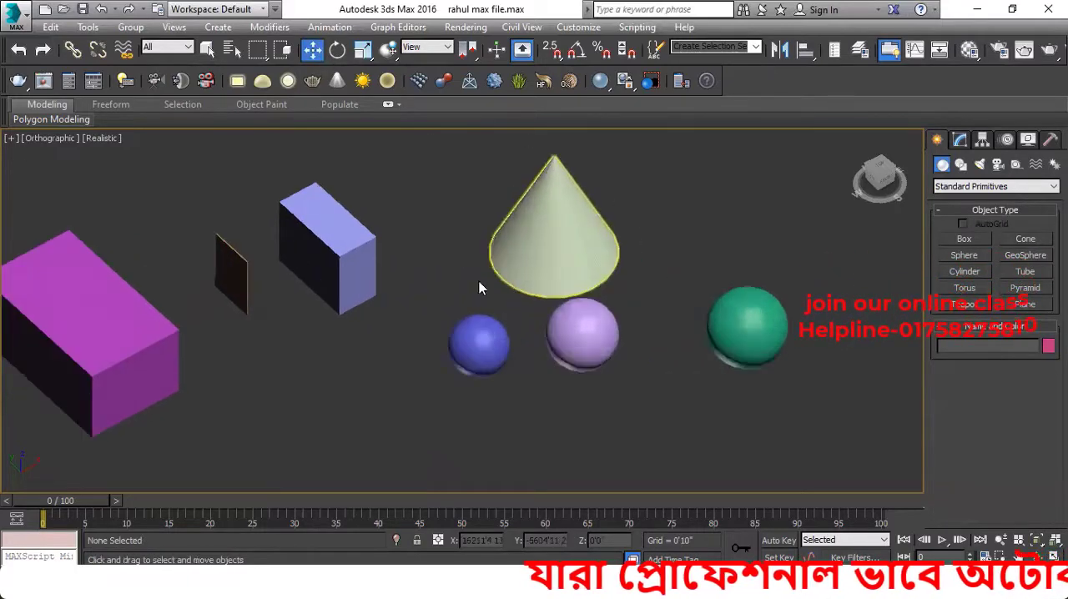
middle_drag(563, 322, 531, 328)
click(565, 352)
scroll(566, 351, up, 4)
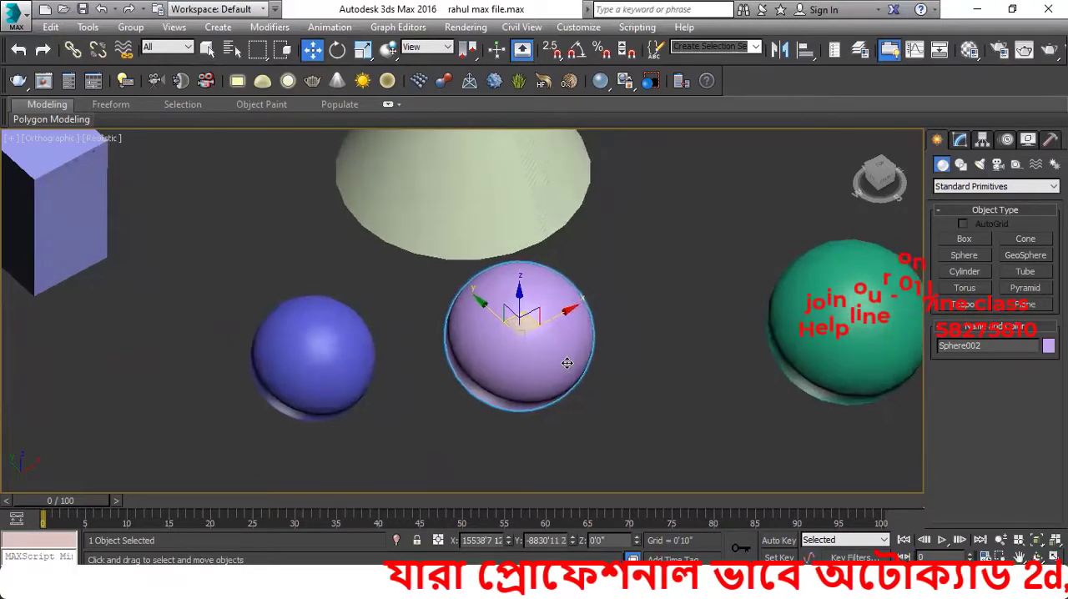
scroll(517, 363, up, 3)
scroll(534, 349, down, 3)
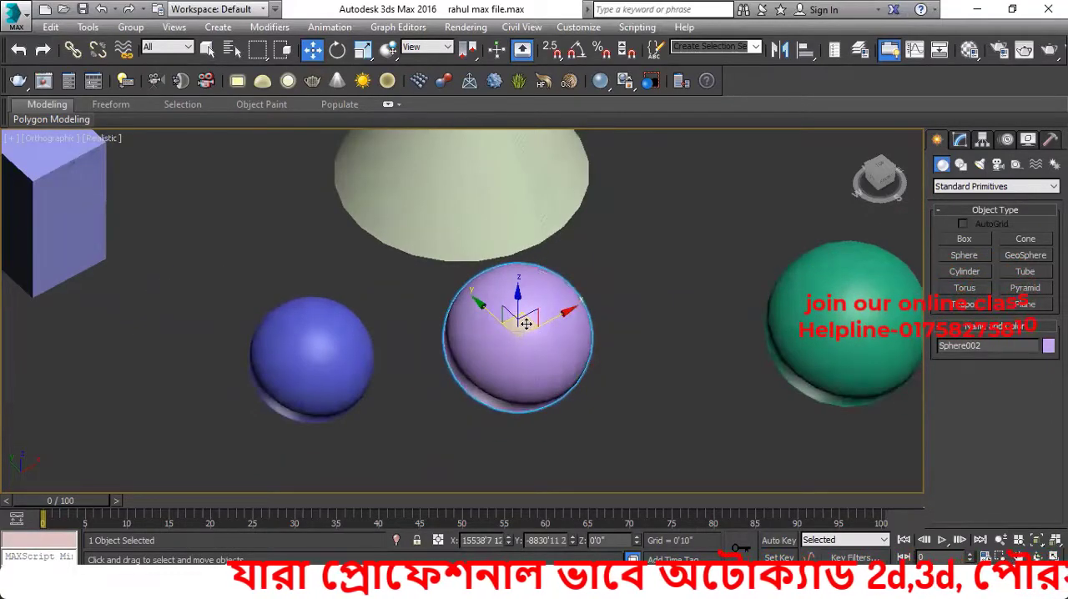
middle_drag(526, 324, 516, 327)
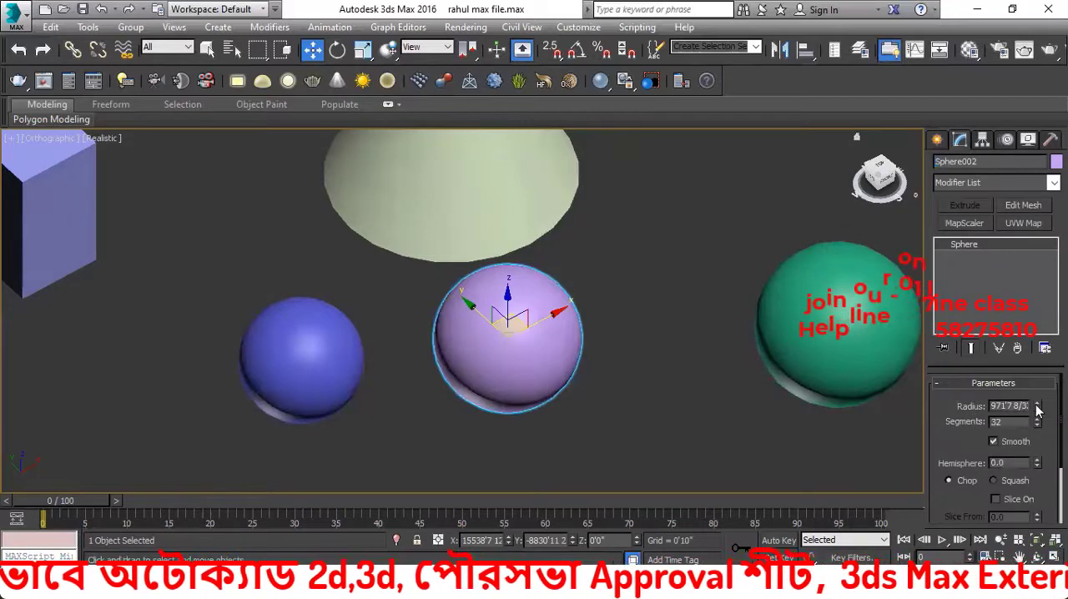
drag(1039, 408, 1033, 381)
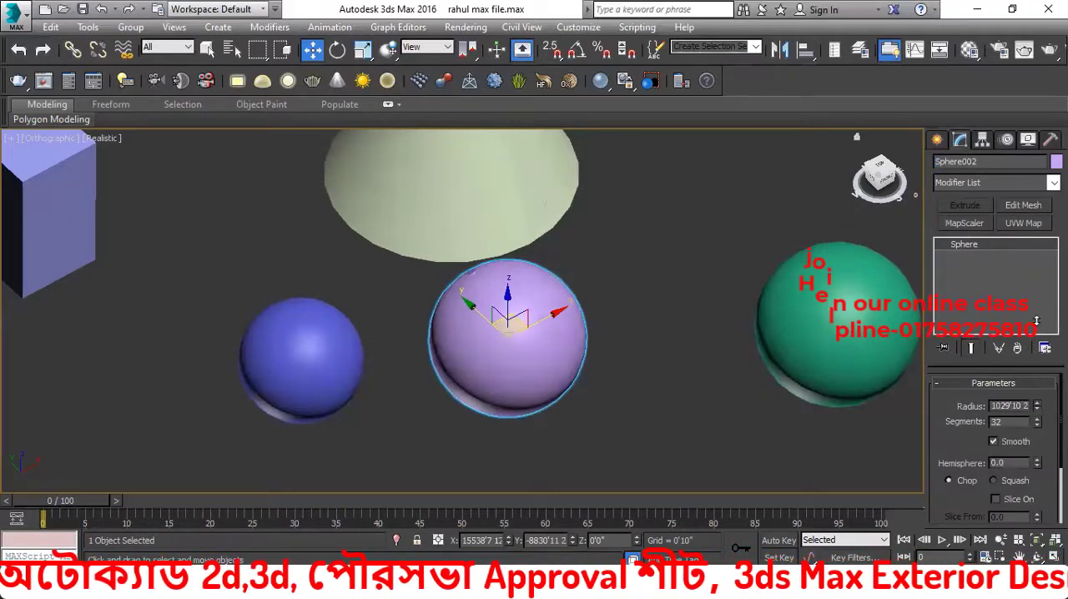
drag(1037, 320, 1033, 389)
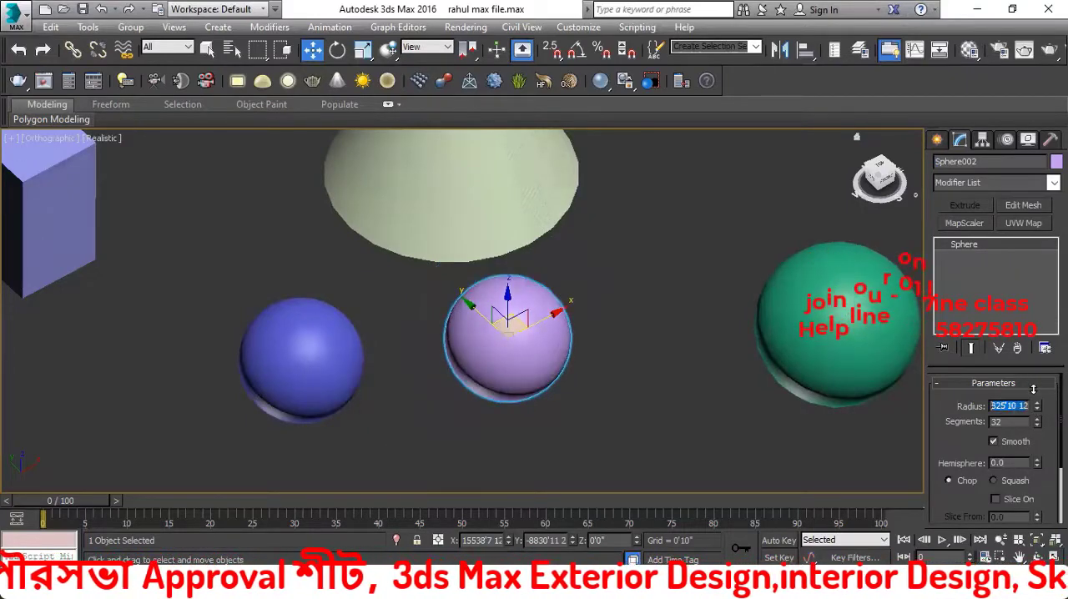
scroll(621, 379, down, 5)
click(620, 354)
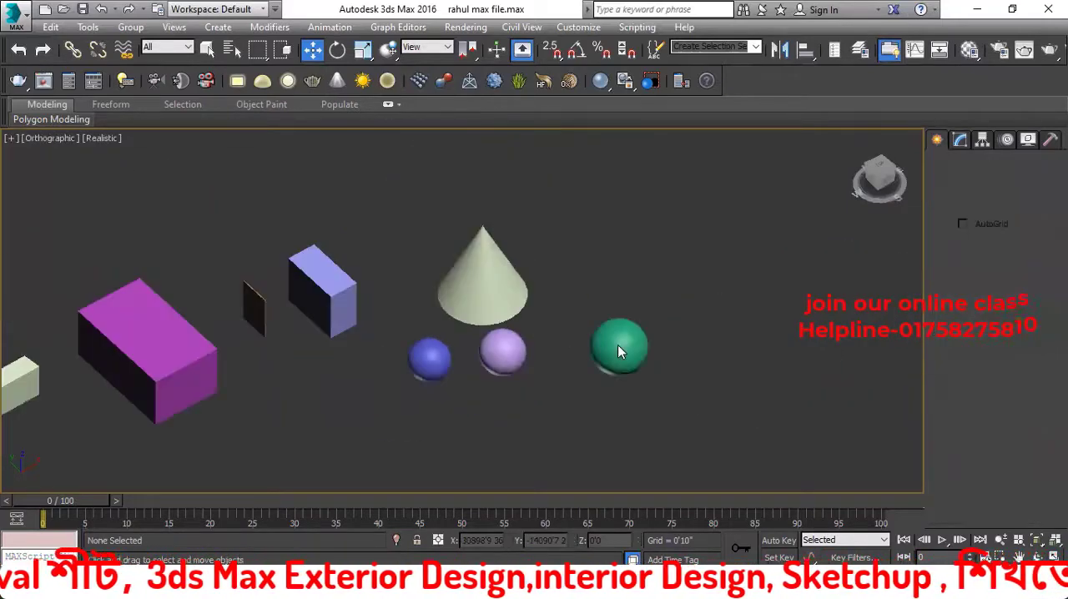
Select the lavender box near the cone and display its length, width and height parameters for modification
middle_drag(383, 307, 435, 324)
click(957, 141)
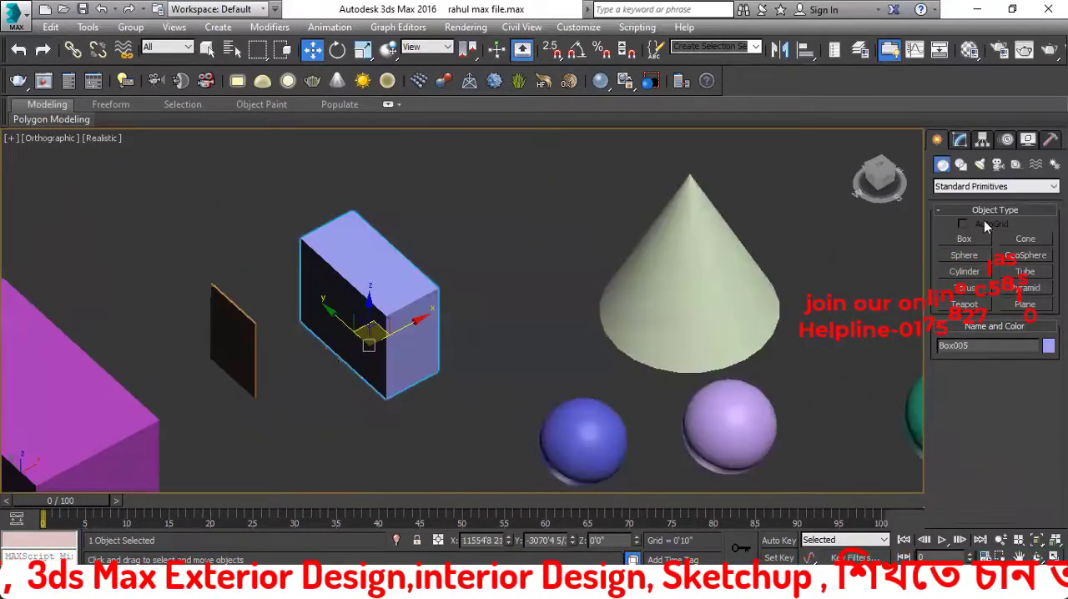
click(436, 298)
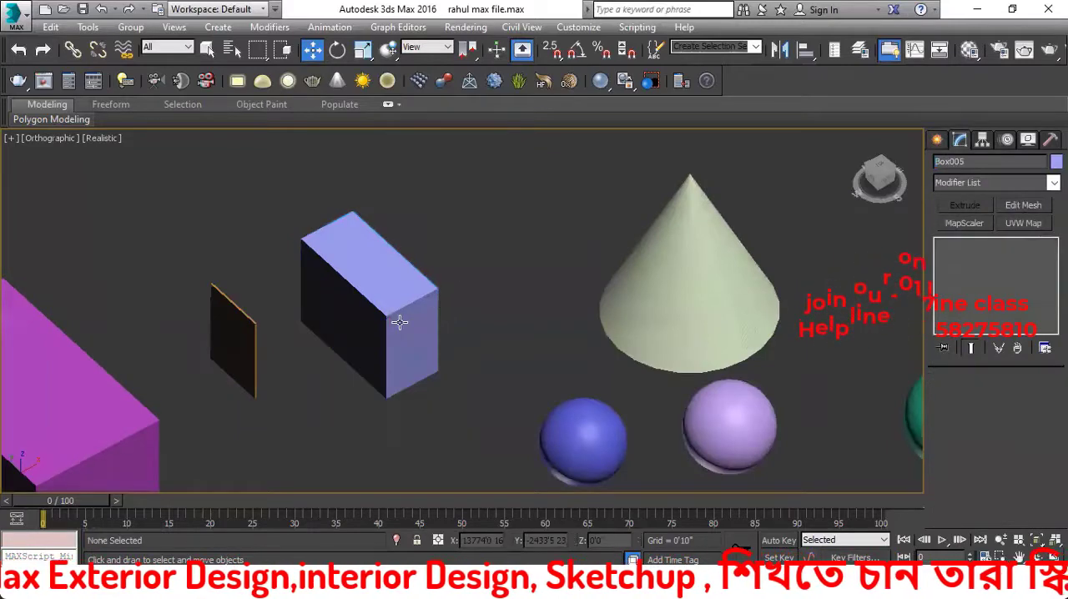
click(403, 318)
scroll(399, 321, up, 2)
scroll(402, 211, down, 2)
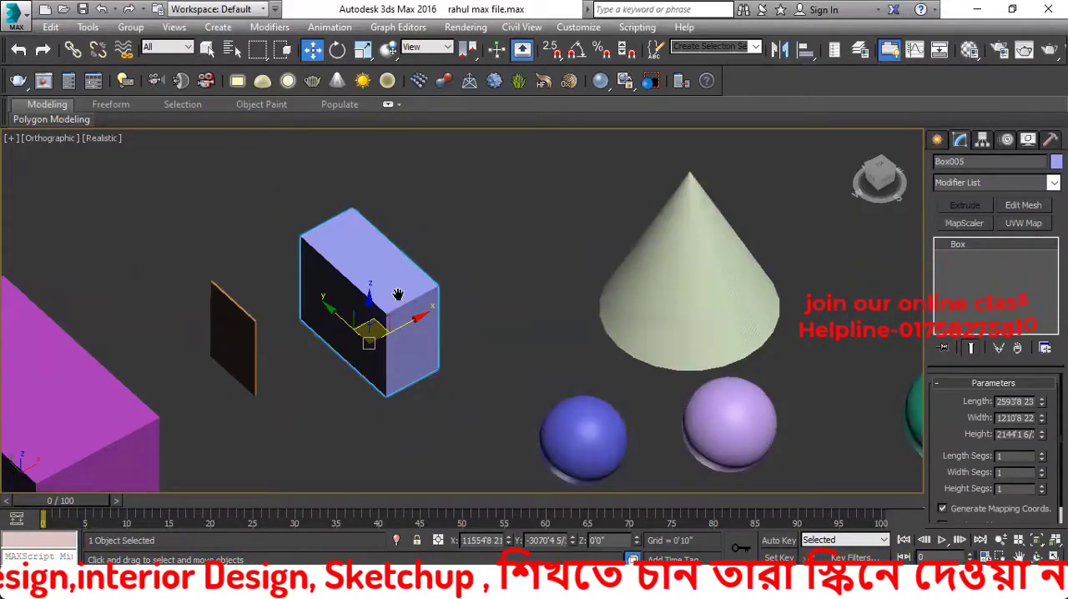
scroll(406, 275, up, 3)
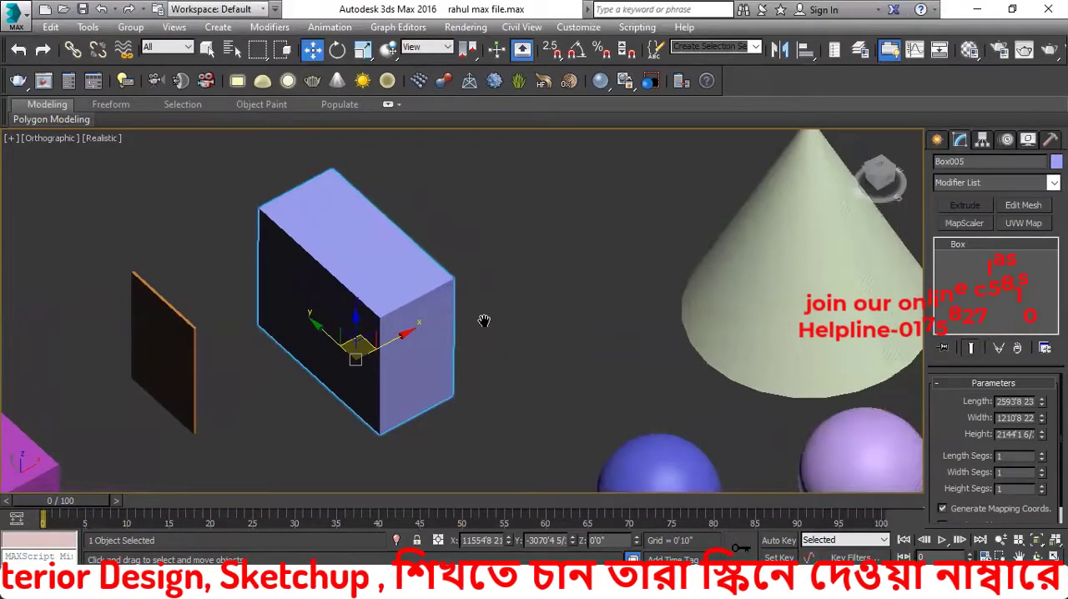
click(485, 277)
click(432, 298)
click(959, 145)
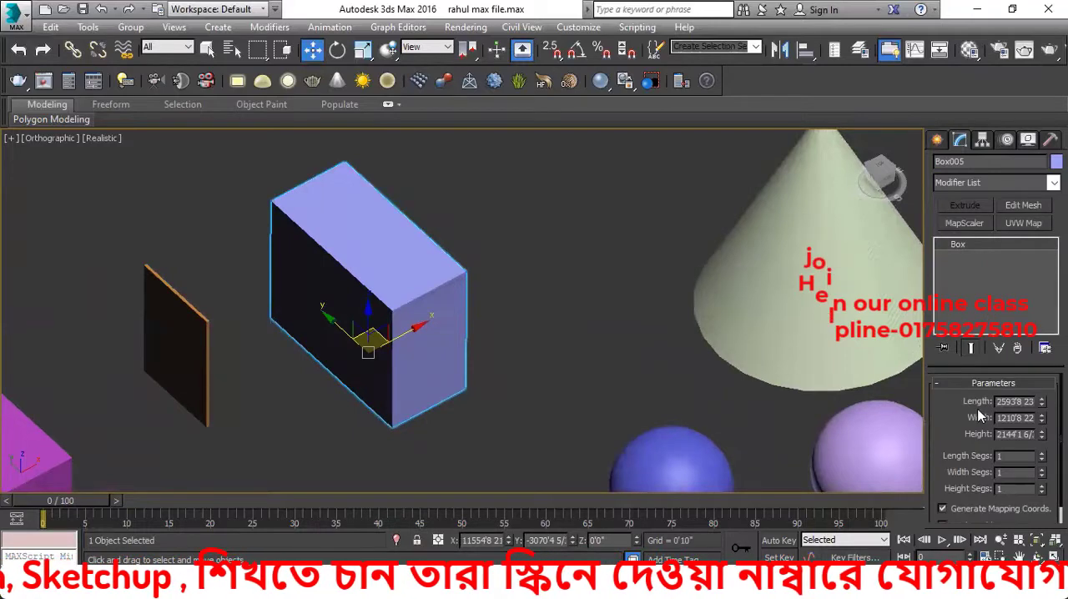
Enlarge the lavender box to a length of about 4902', a width of about 3172' and a height of about 4395'
drag(1041, 402, 1042, 380)
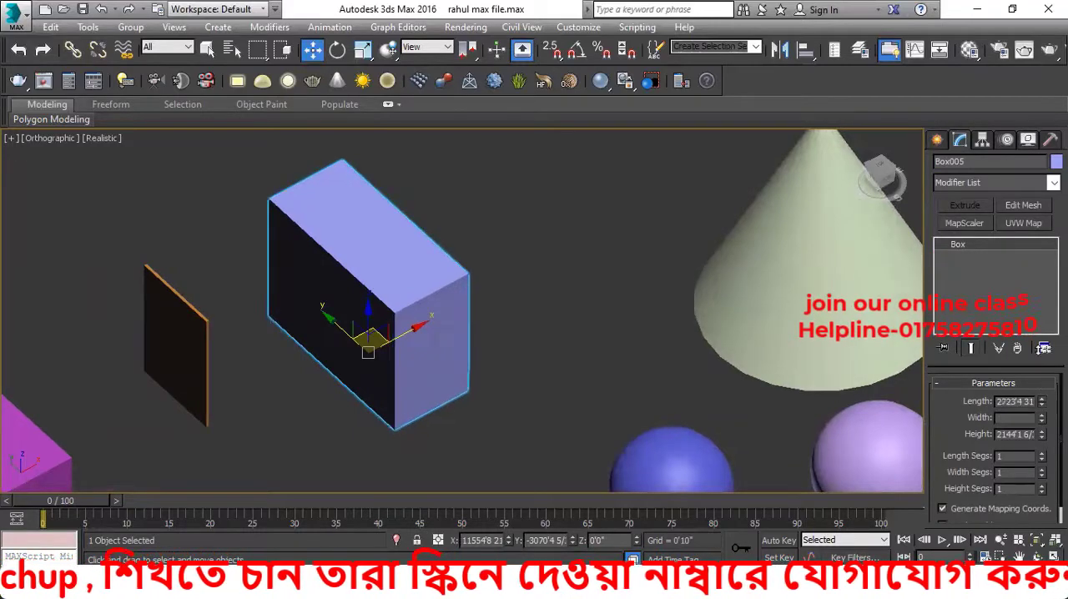
drag(1040, 328, 1040, 315)
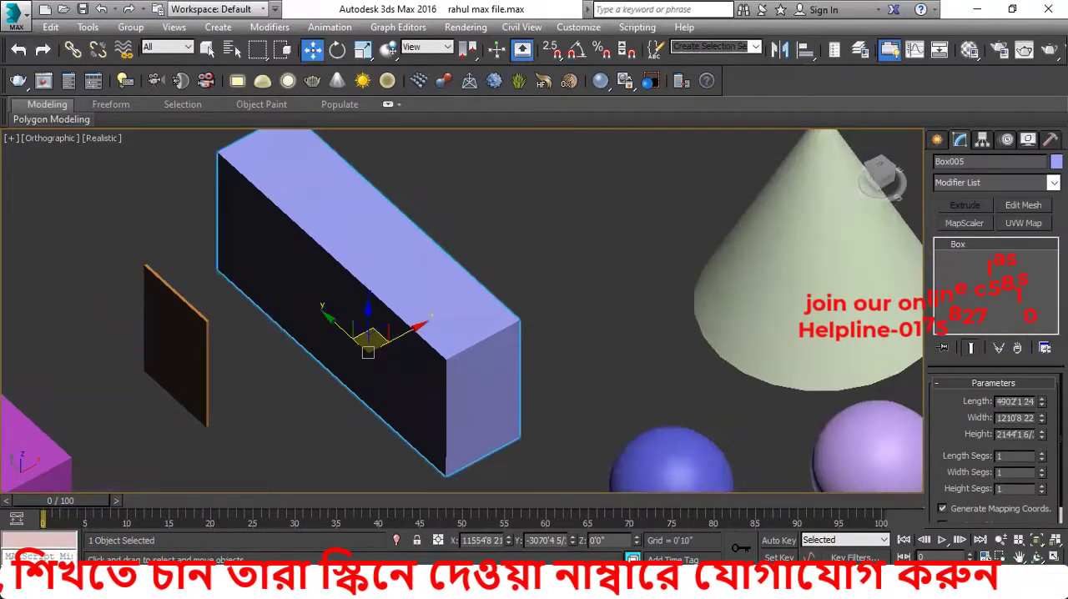
drag(1037, 381, 1037, 289)
drag(1042, 418, 1041, 360)
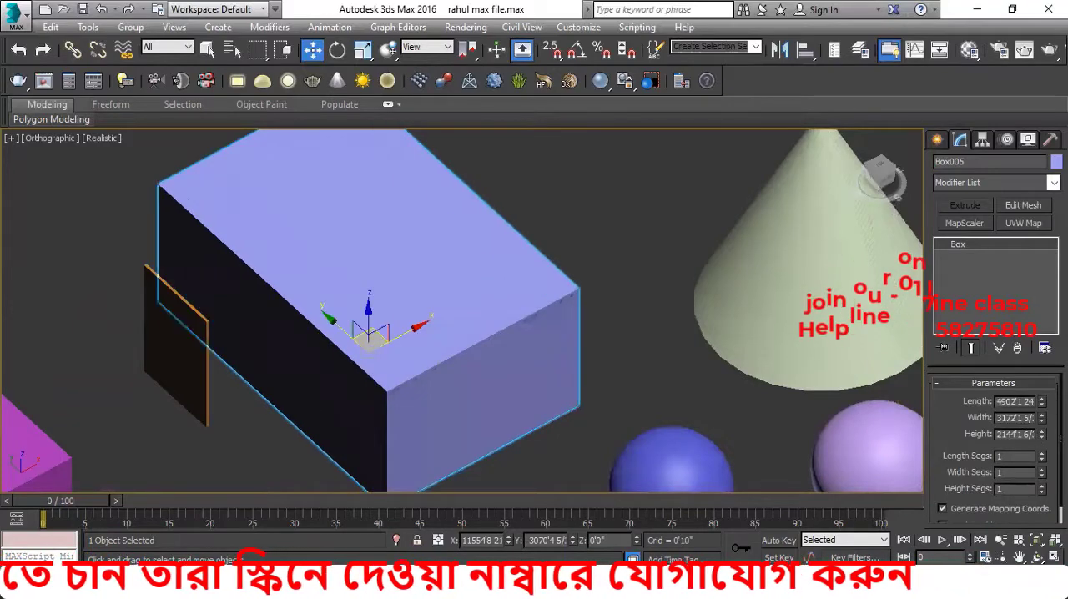
drag(1044, 285, 1044, 248)
scroll(532, 344, down, 3)
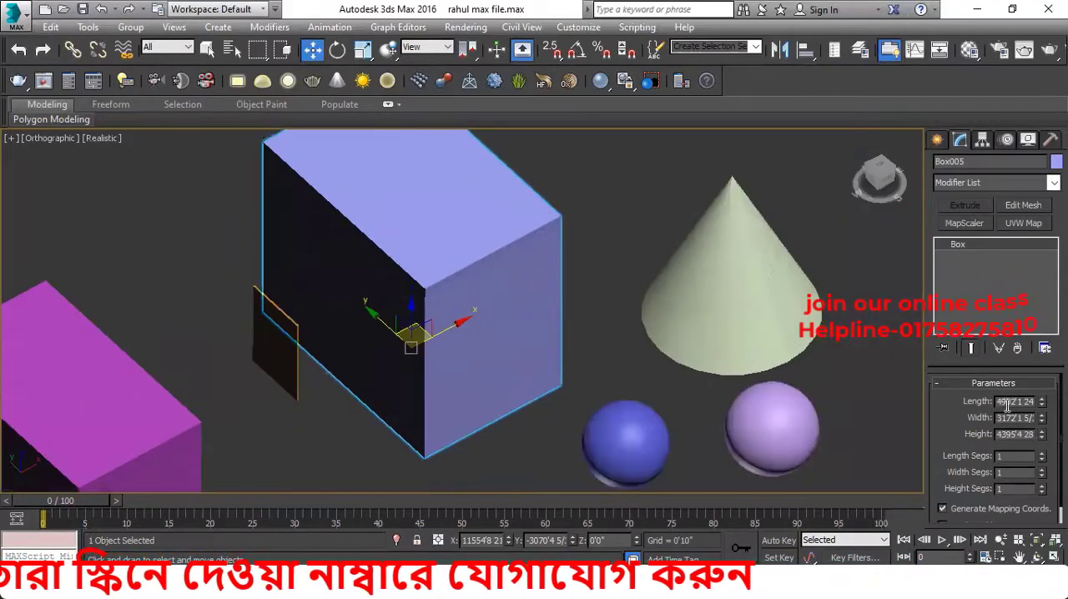
double_click(1021, 401)
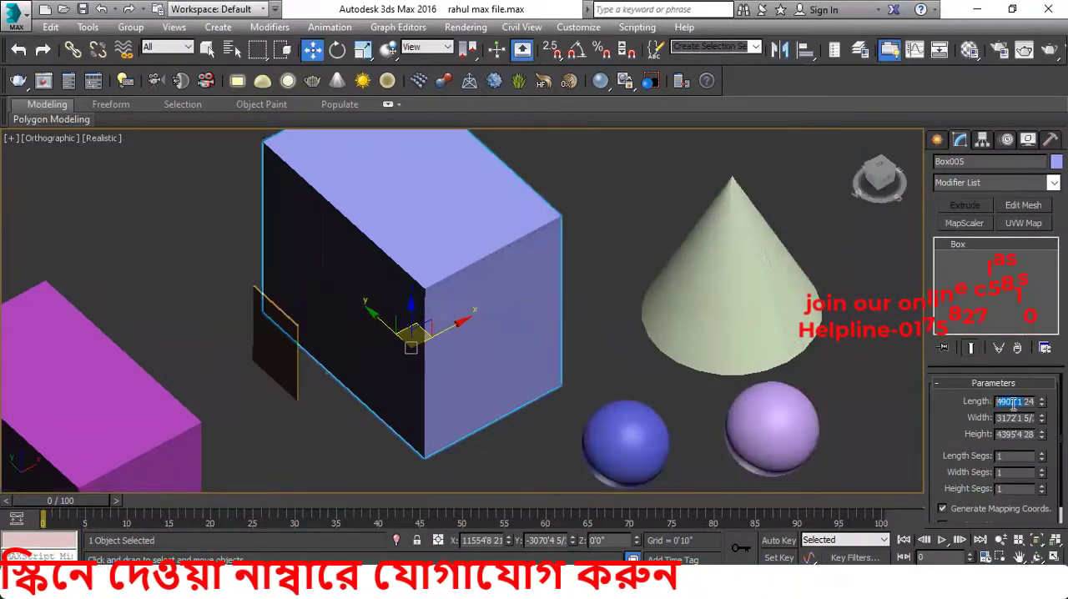
key(BackSpace)
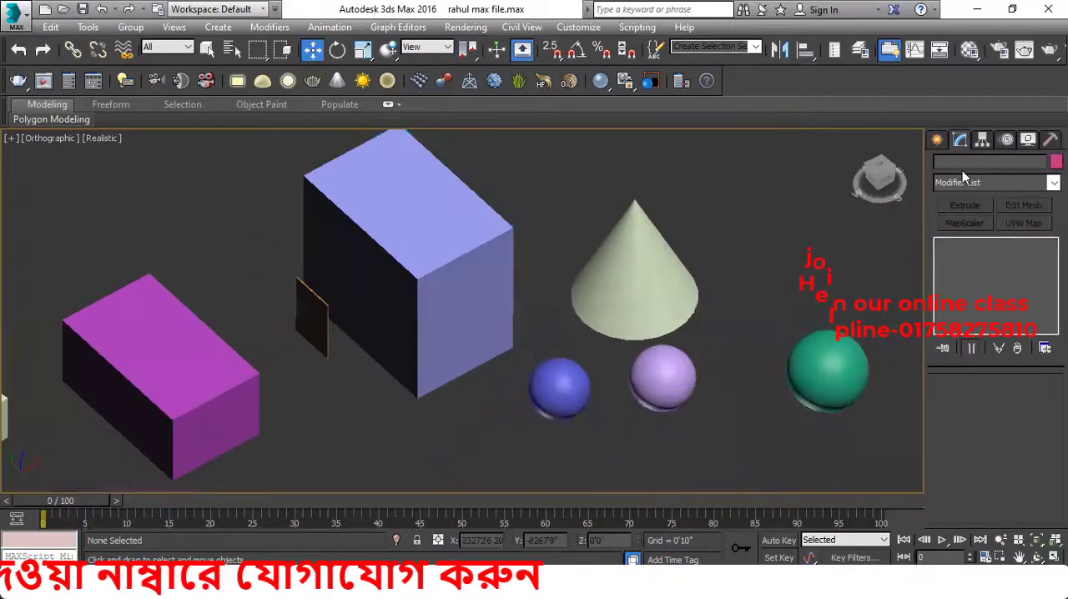
Create two planes beyond the GeoSphere: a narrow strip about 4942' × 769' and a large plane overlapping it, ending in Move mode
click(938, 141)
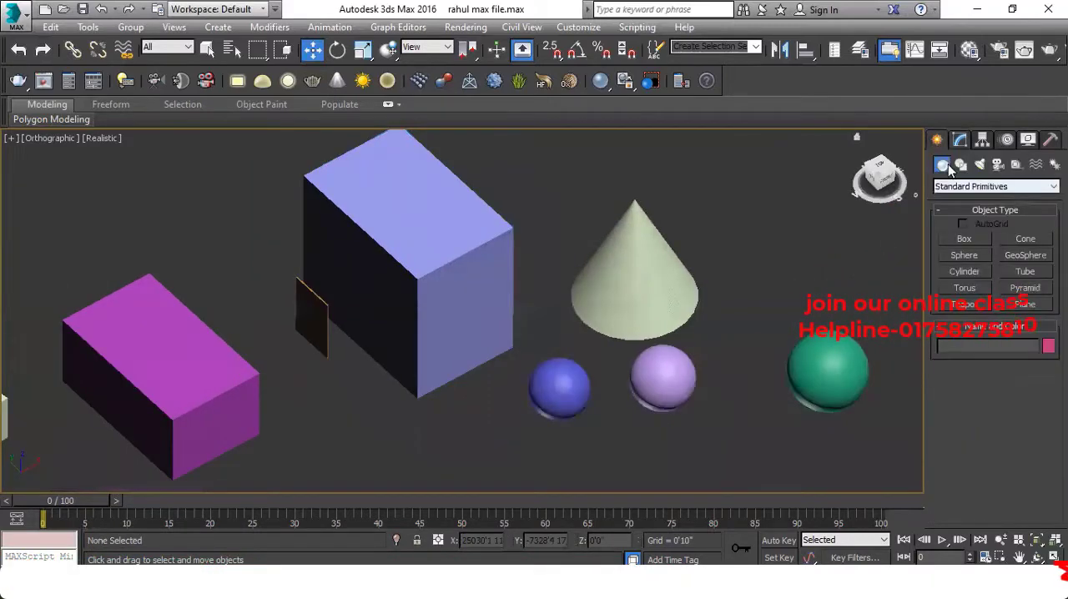
click(1010, 306)
scroll(691, 293, down, 2)
middle_drag(691, 293, 508, 302)
drag(586, 217, 653, 298)
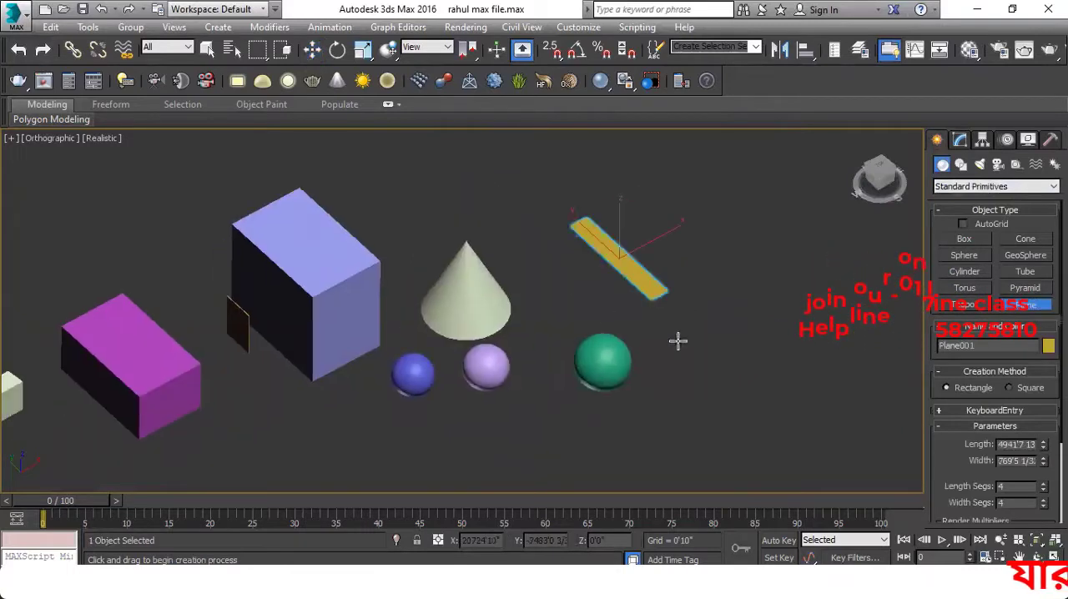
drag(575, 289, 836, 301)
click(311, 50)
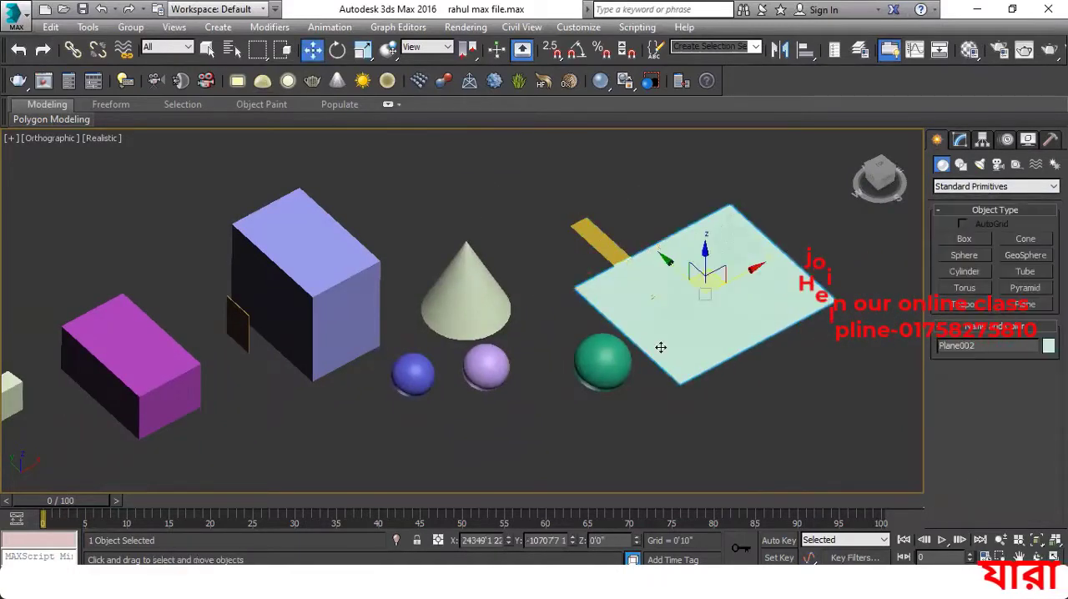
Reselect the large plane and examine where it overlaps the narrow plane
click(796, 359)
click(731, 311)
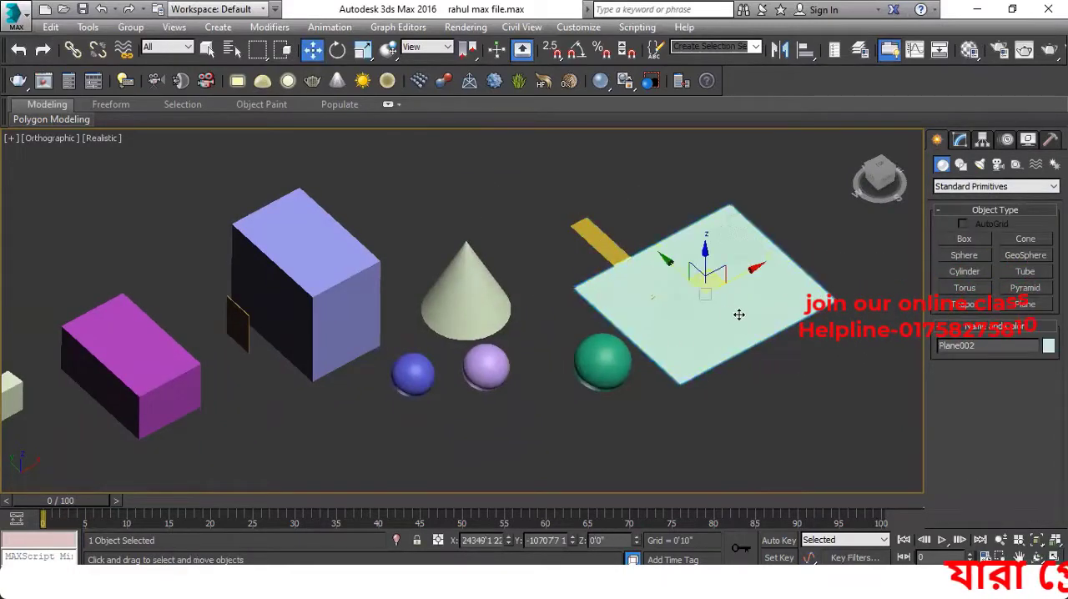
scroll(719, 299, up, 4)
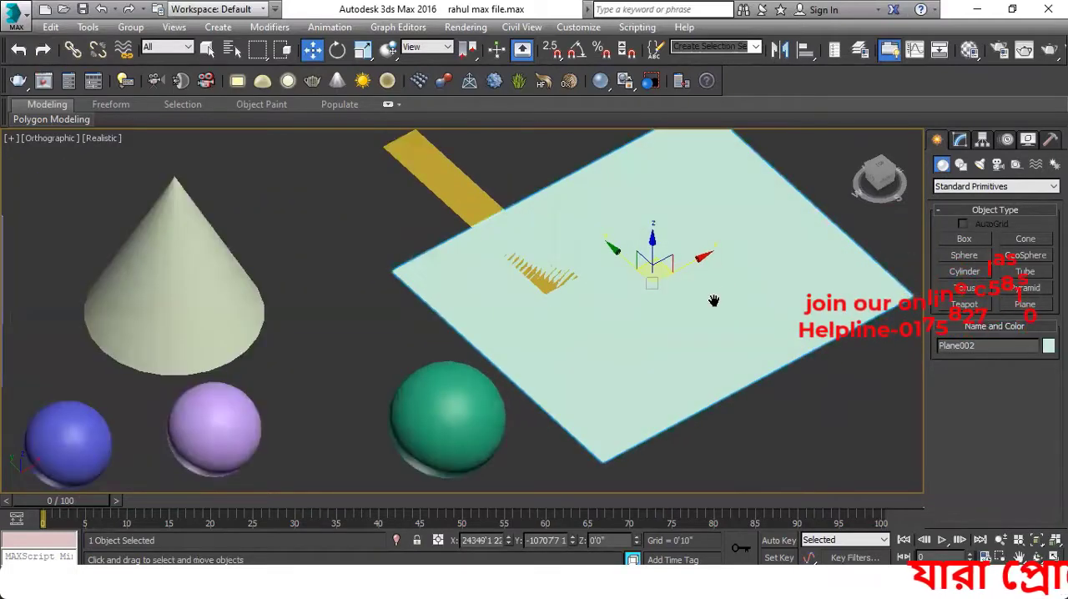
scroll(651, 321, down, 1)
scroll(605, 326, down, 3)
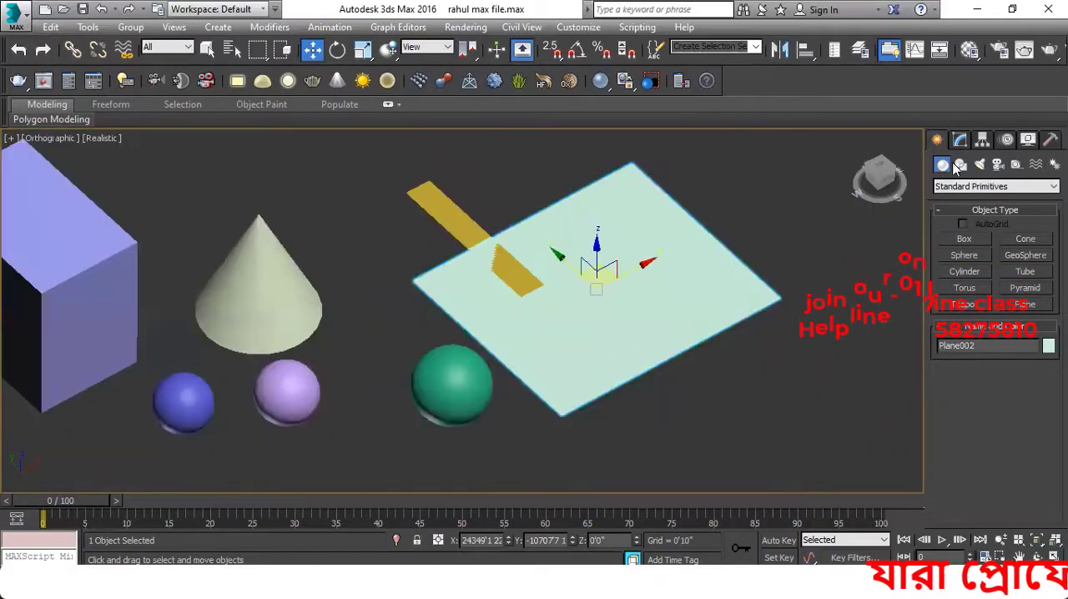
Create a pyramid beyond the large plane, about 2349' wide, 1741' deep and 1803' high
click(960, 164)
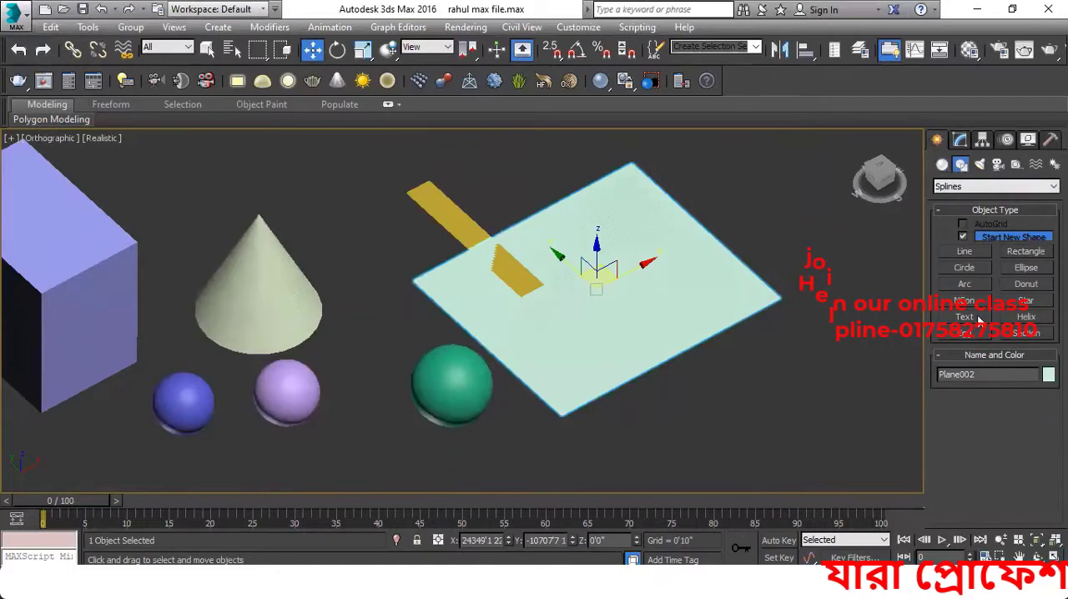
click(942, 165)
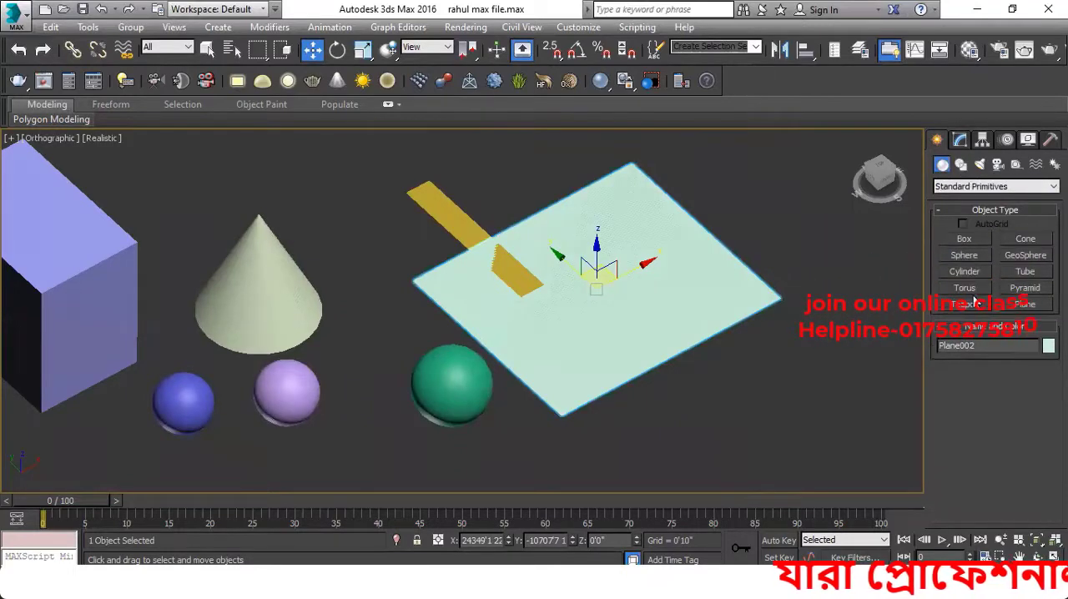
middle_drag(691, 319, 624, 305)
click(1023, 289)
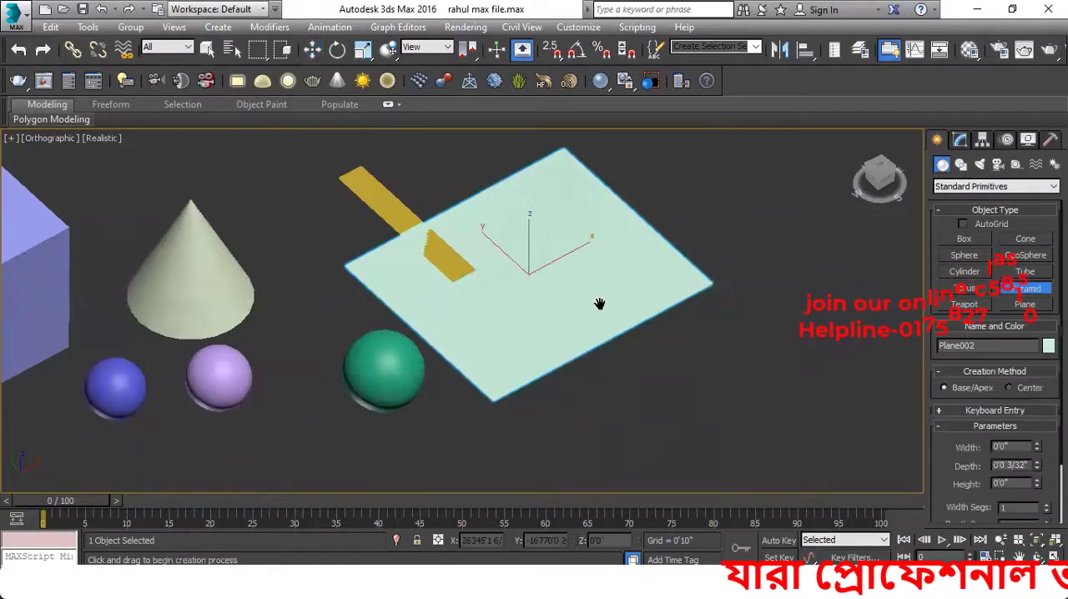
middle_drag(615, 346, 477, 276)
drag(628, 307, 598, 384)
click(619, 335)
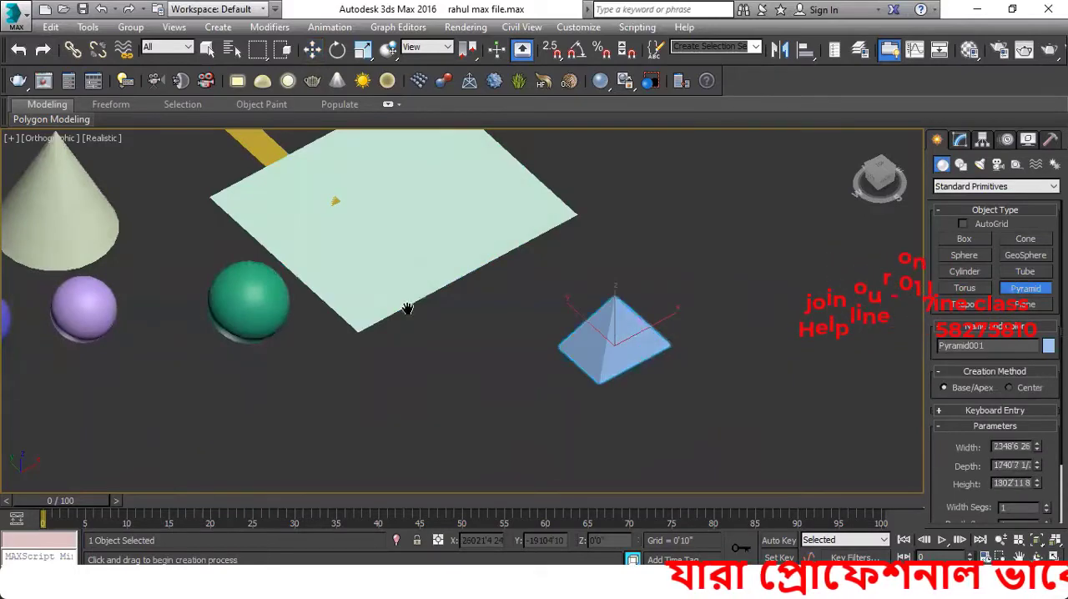
scroll(528, 357, up, 2)
middle_drag(528, 357, 581, 429)
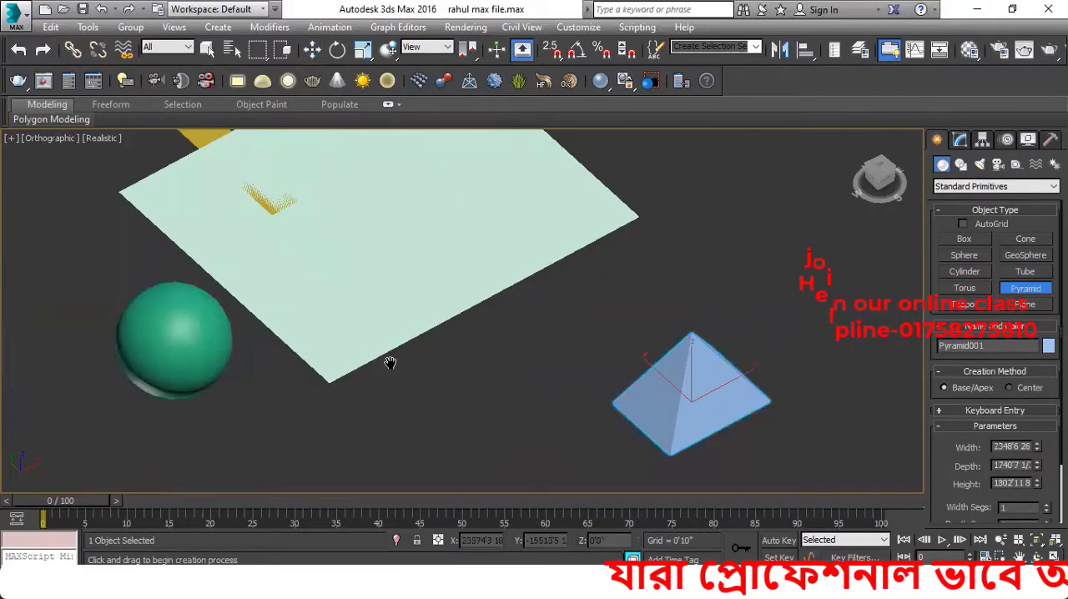
middle_drag(390, 363, 510, 363)
scroll(511, 363, down, 3)
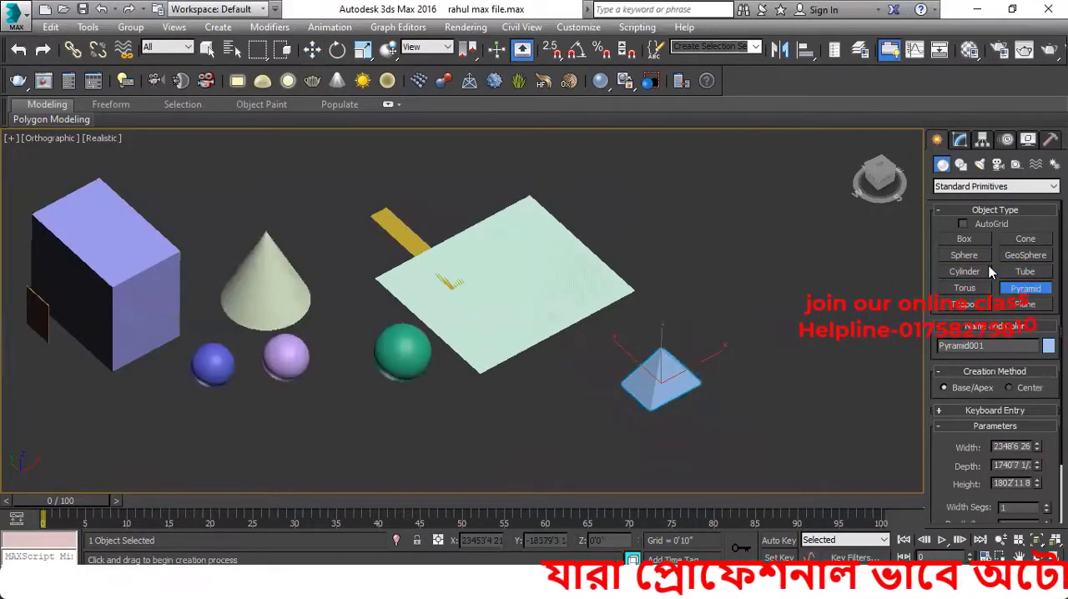
middle_drag(621, 401, 584, 401)
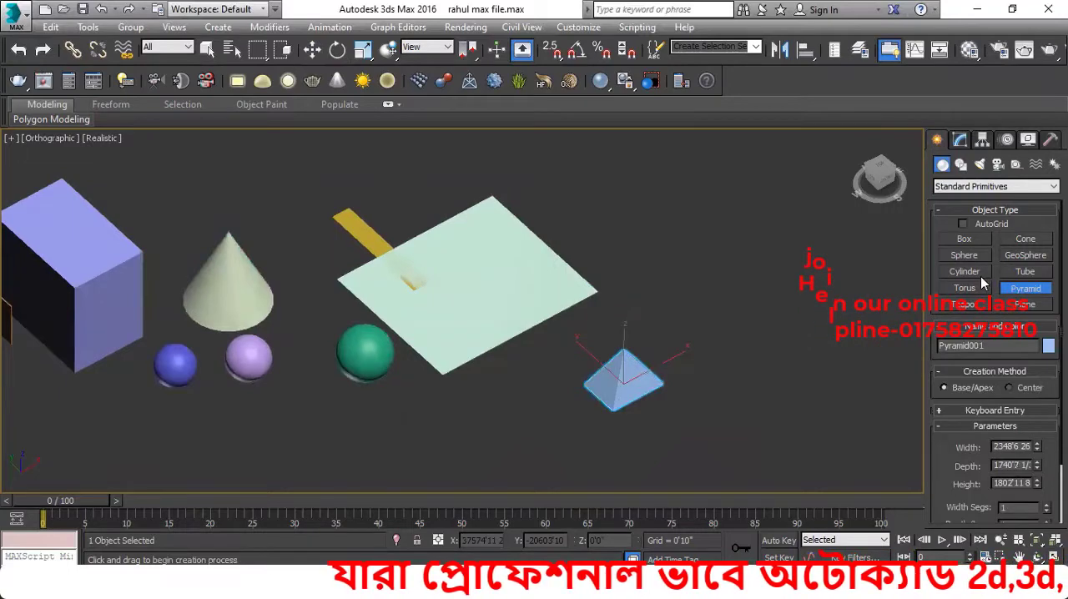
middle_drag(473, 226, 553, 255)
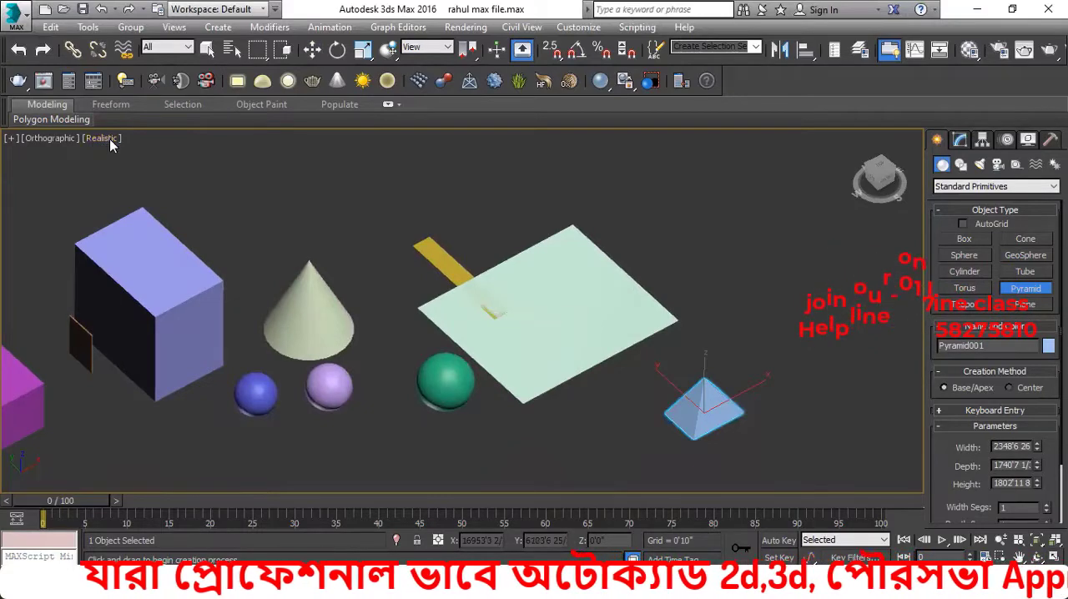
Switch the viewport to the Shaded display style and back to Realistic to compare them
click(111, 140)
click(152, 174)
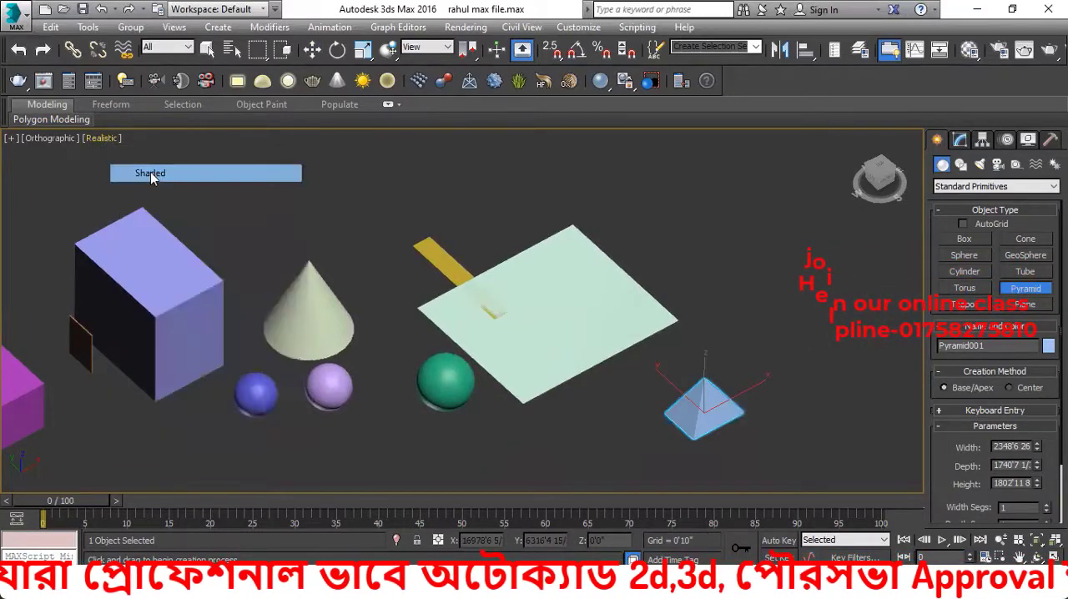
middle_drag(272, 216, 346, 228)
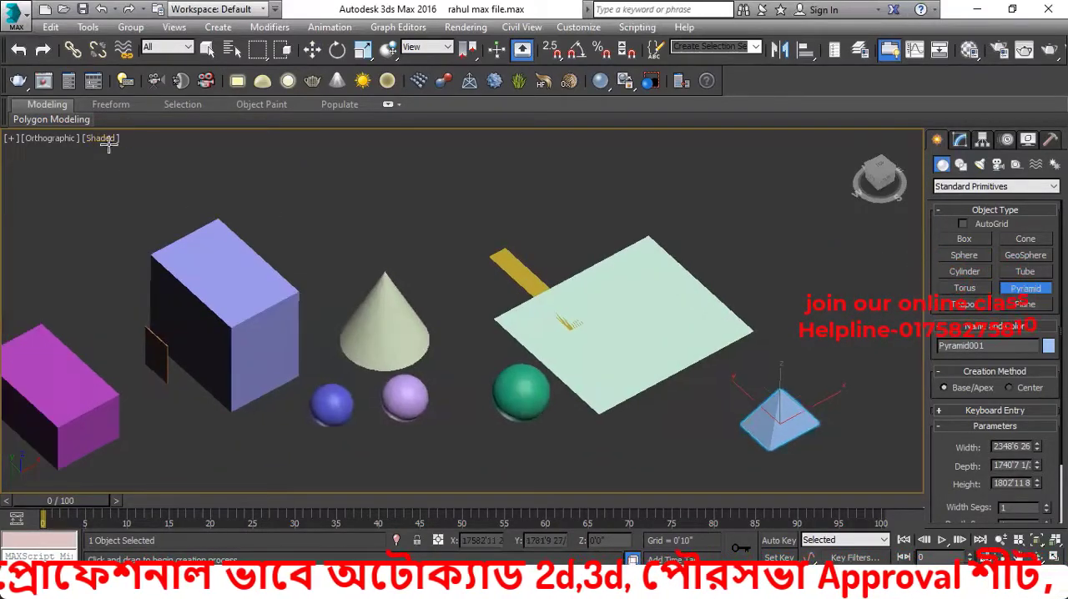
click(101, 139)
click(142, 153)
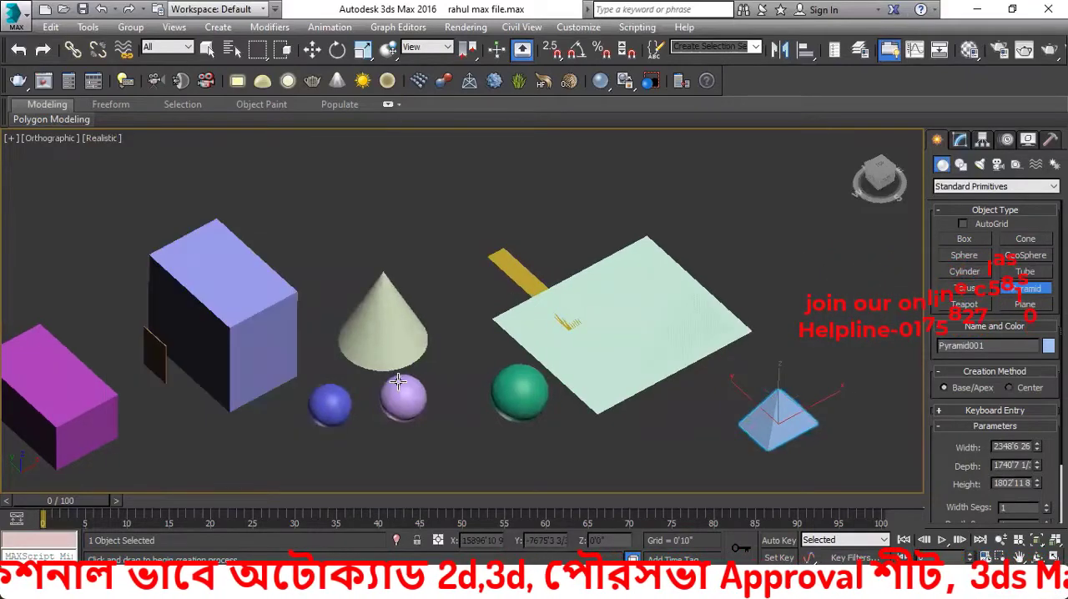
Set the viewport display style to Shaded and leave pyramid creation for Move mode
mouse_move(371, 327)
alt+middle_down()
mouse_move(191, 387)
mouse_move(119, 158)
mouse_move(108, 154)
alt+middle_up()
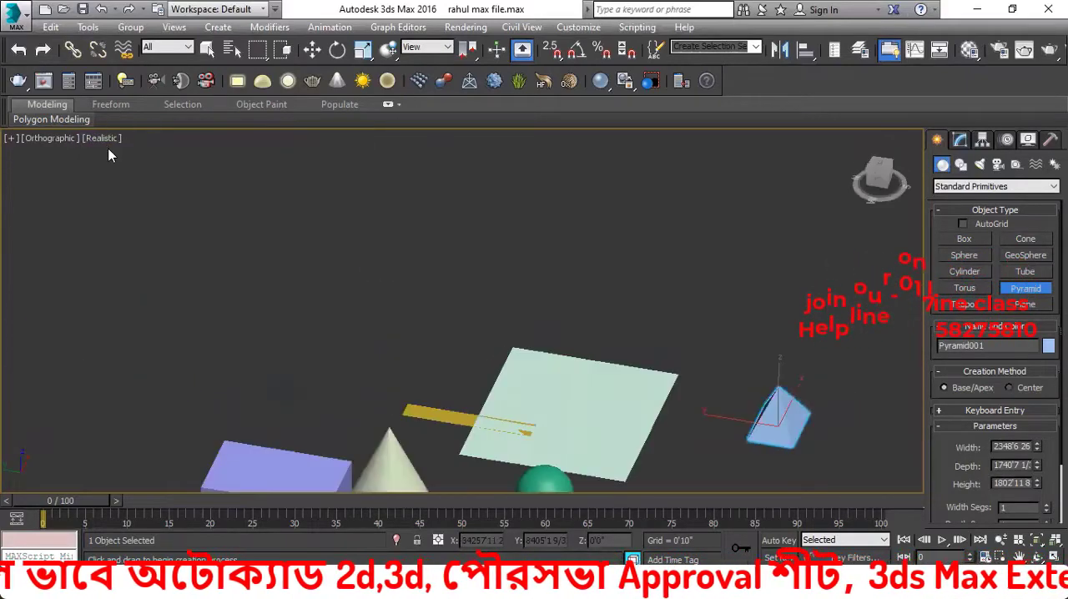
click(102, 141)
click(133, 176)
scroll(262, 248, down, 5)
alt+middle_drag(501, 430, 427, 409)
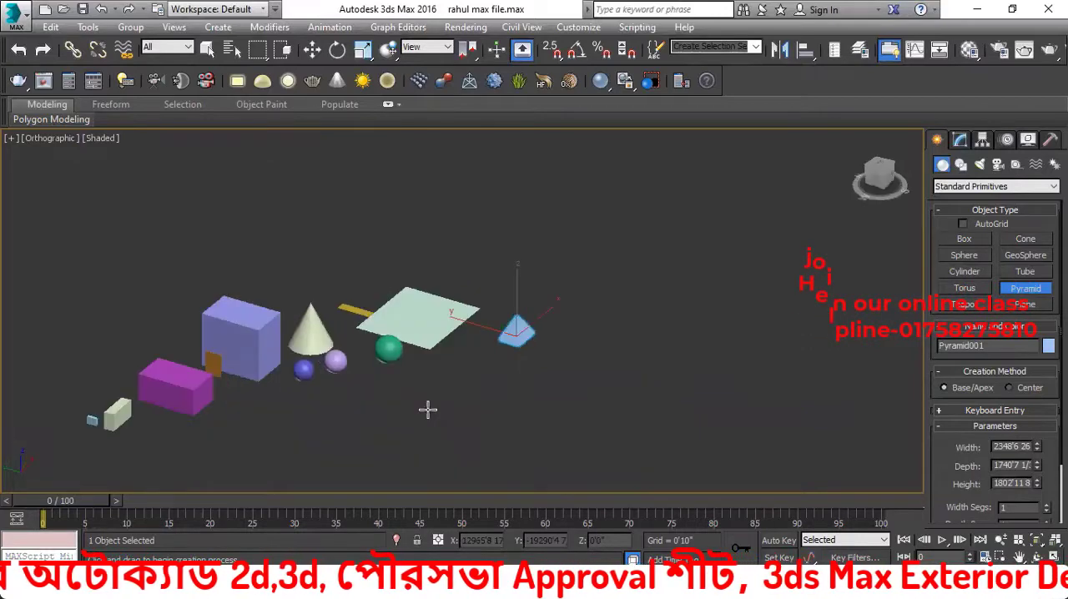
scroll(296, 197, up, 2)
key(w)
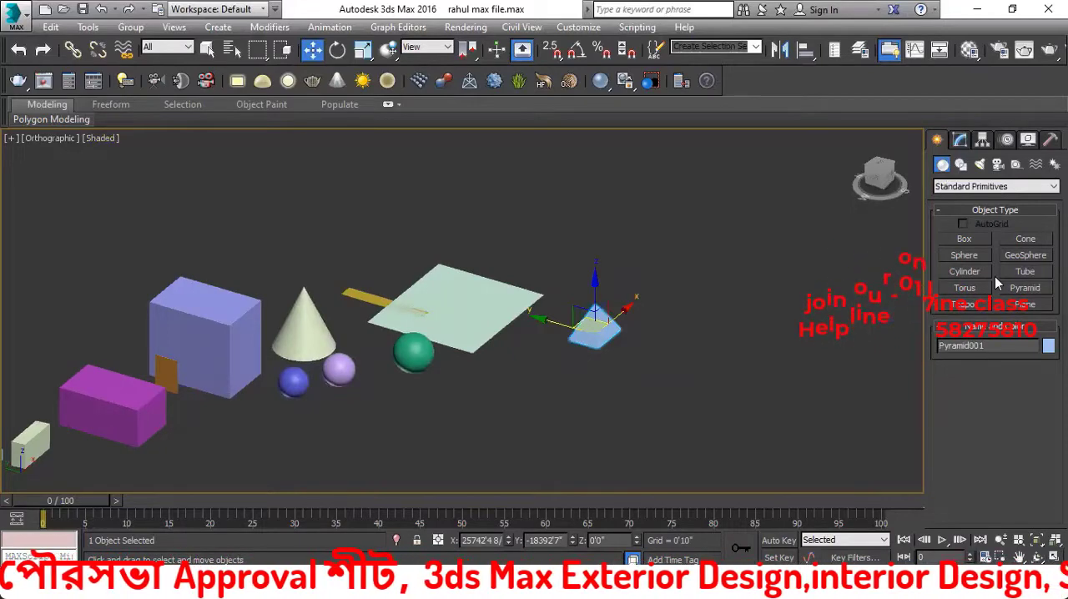
Show the spline shape tools, select the large plane and switch the viewport to the top view
click(961, 165)
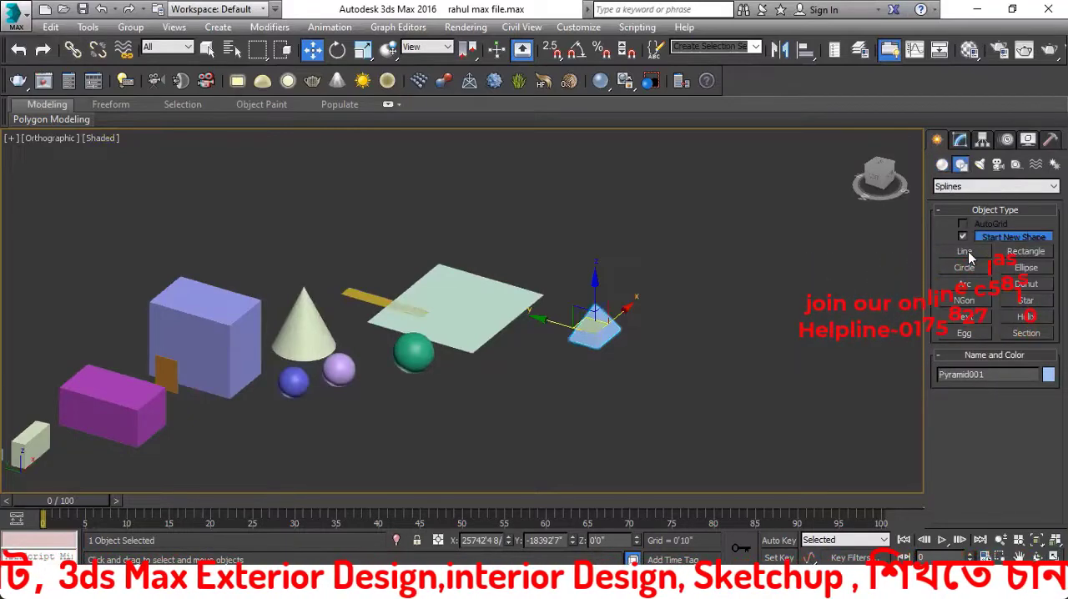
middle_drag(723, 309, 614, 324)
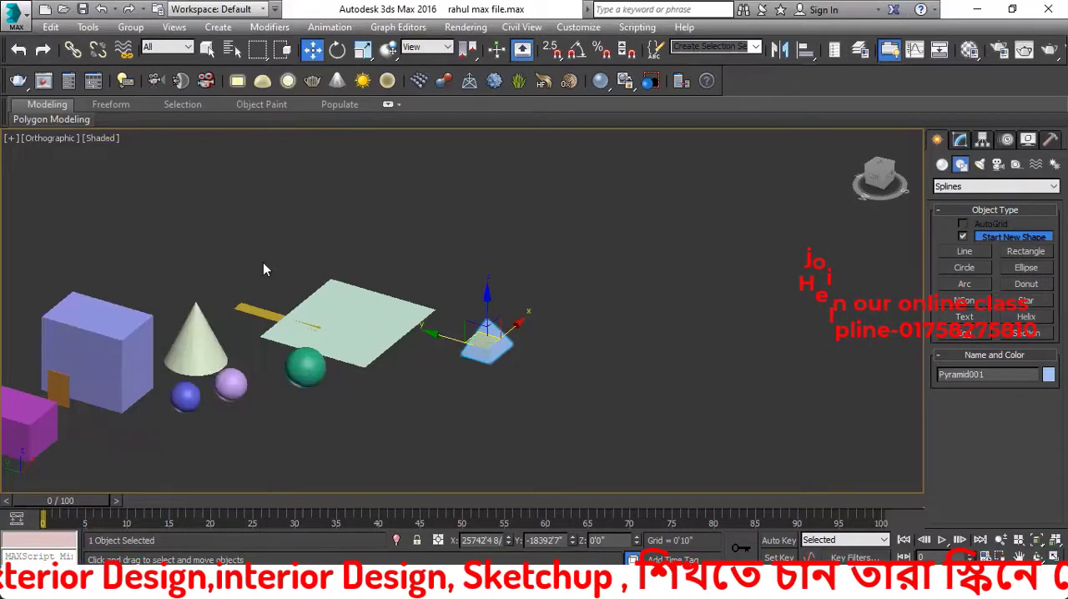
middle_drag(336, 255, 453, 299)
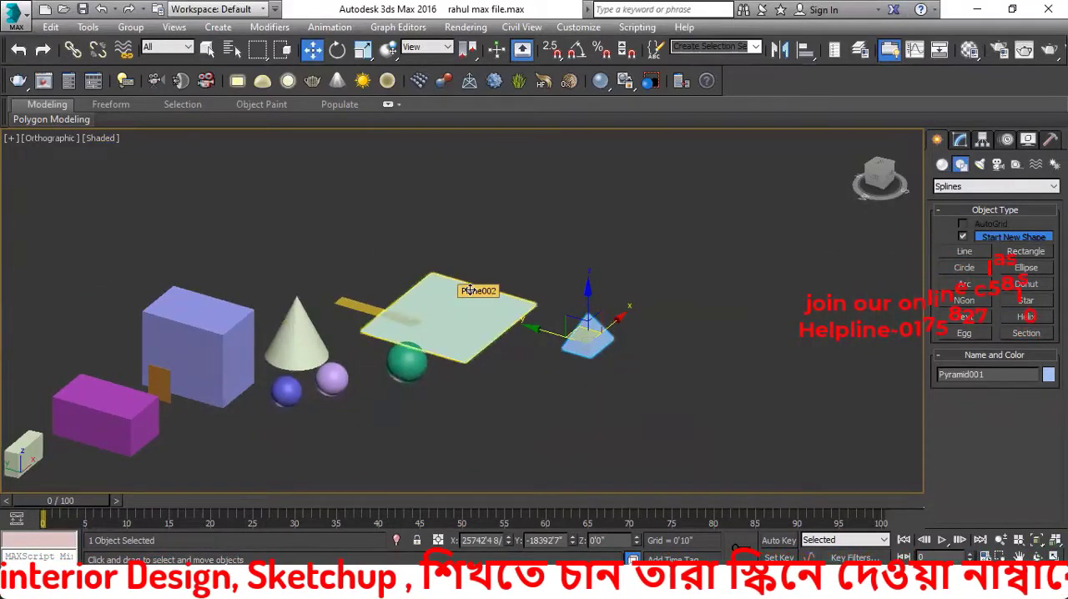
click(499, 287)
middle_drag(499, 285, 525, 283)
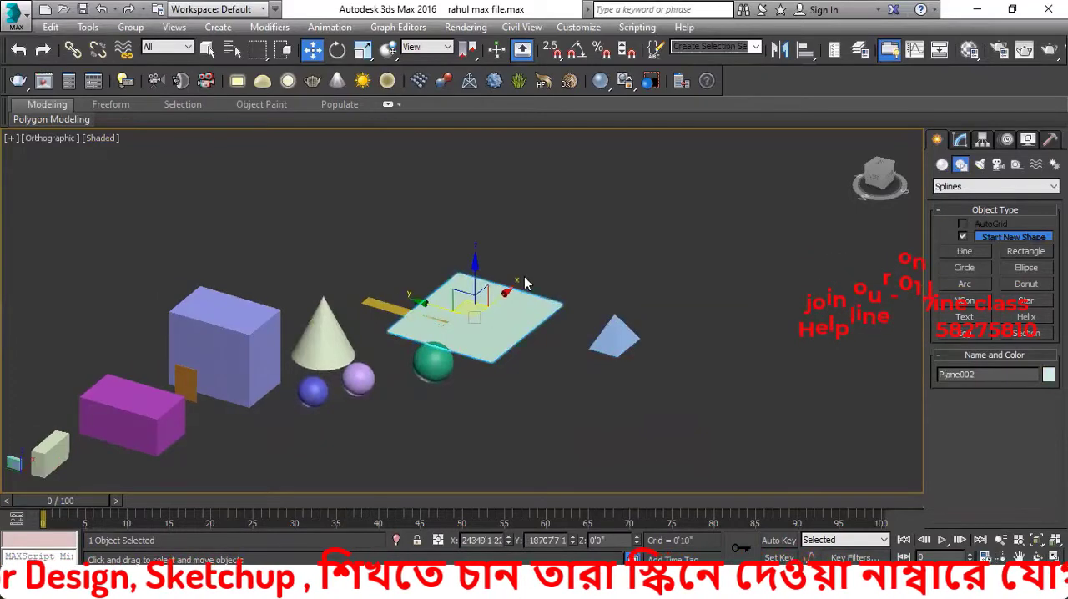
key(t)
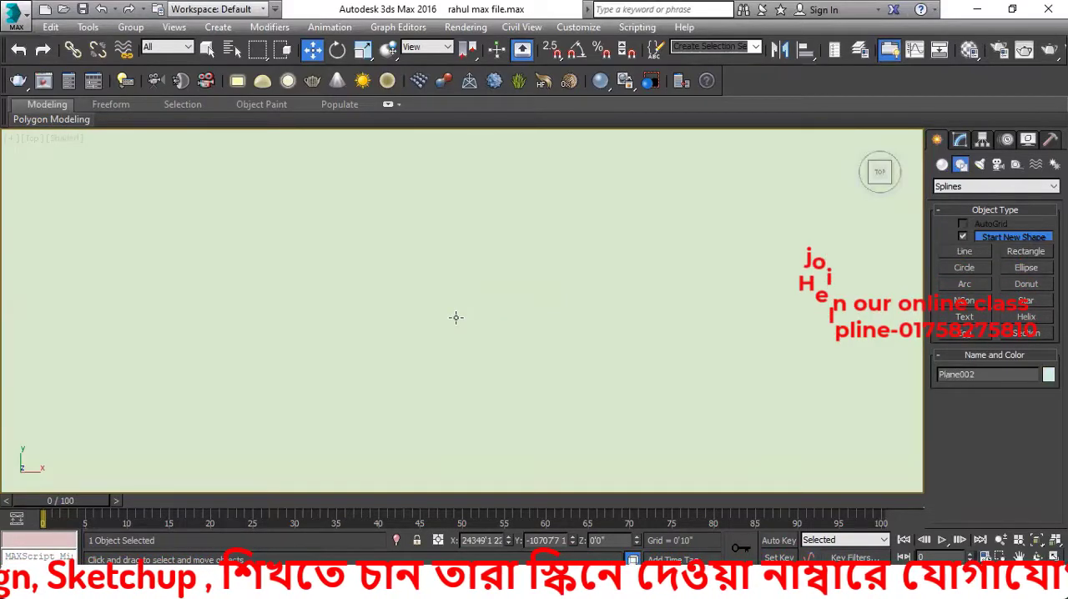
scroll(434, 334, down, 3)
scroll(500, 413, down, 6)
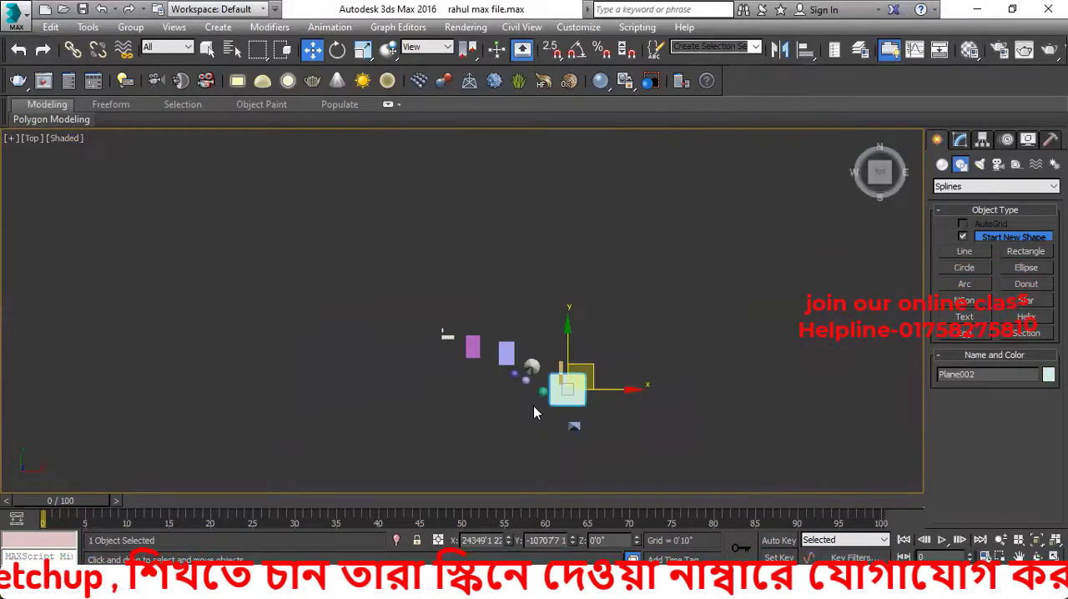
Clear the selection and keep the Shaded display style for the top view, leaving empty space beside the large plane
click(509, 396)
scroll(508, 397, up, 5)
click(66, 139)
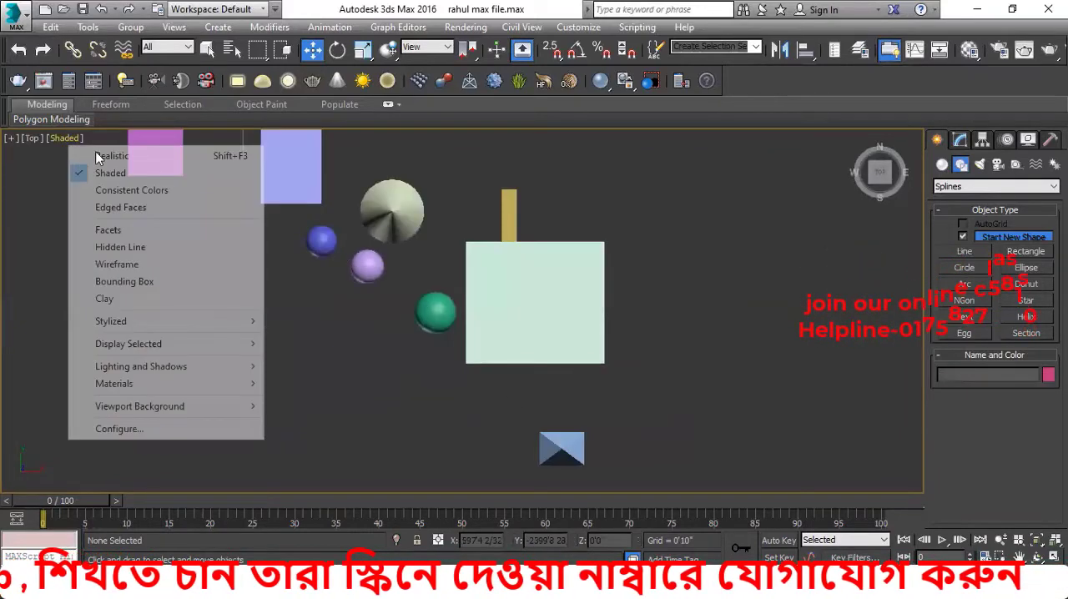
click(87, 173)
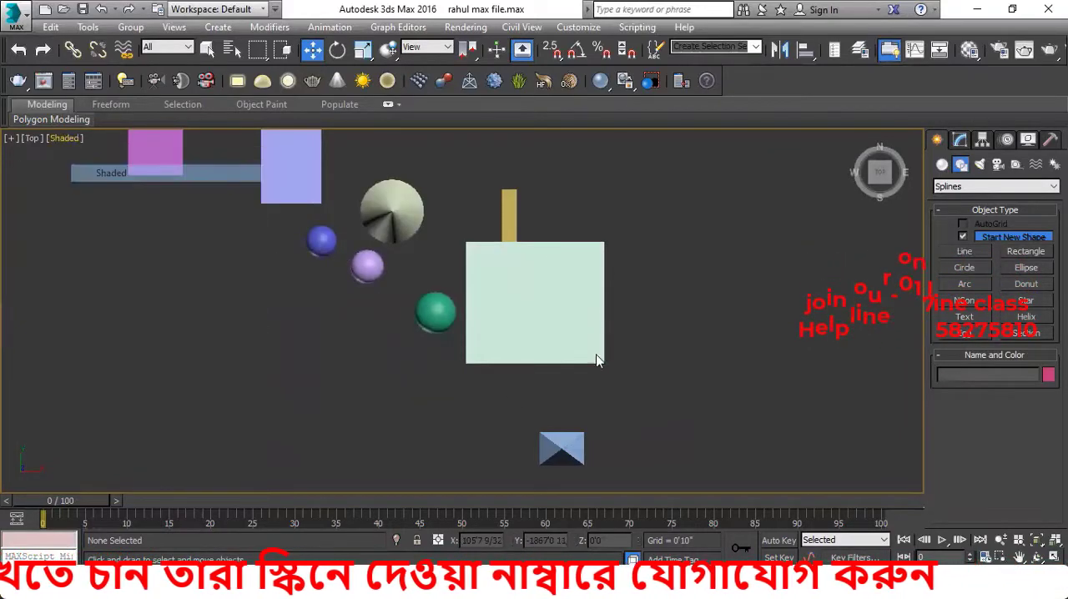
middle_drag(540, 352, 459, 333)
scroll(459, 334, down, 2)
middle_drag(736, 313, 683, 329)
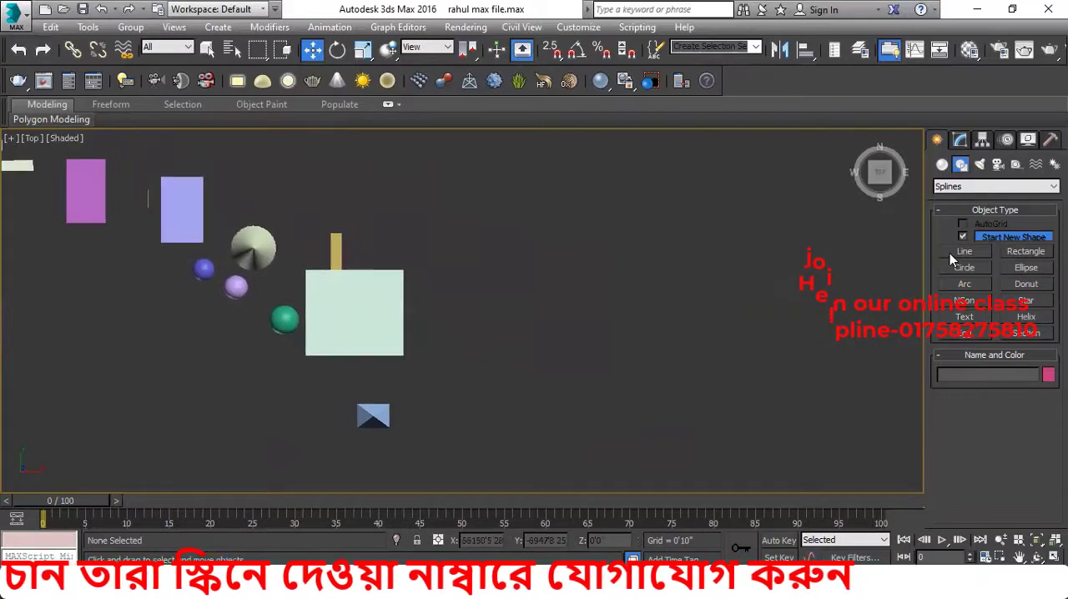
Draw a closed four-sided Line spline in the empty space beside the large plane, about 11764' wide and 6838' high
click(964, 251)
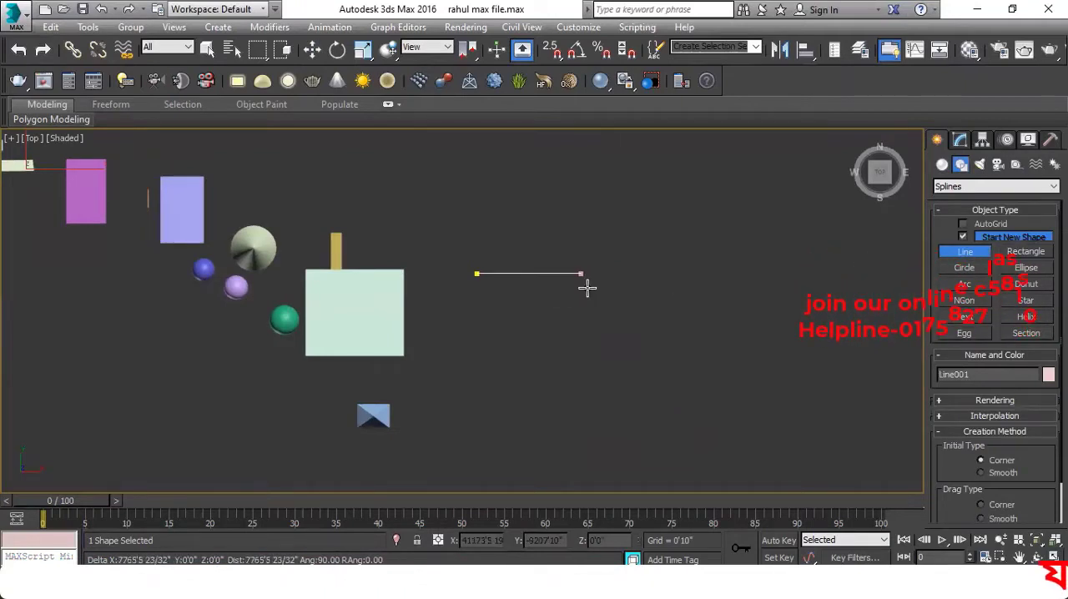
click(632, 278)
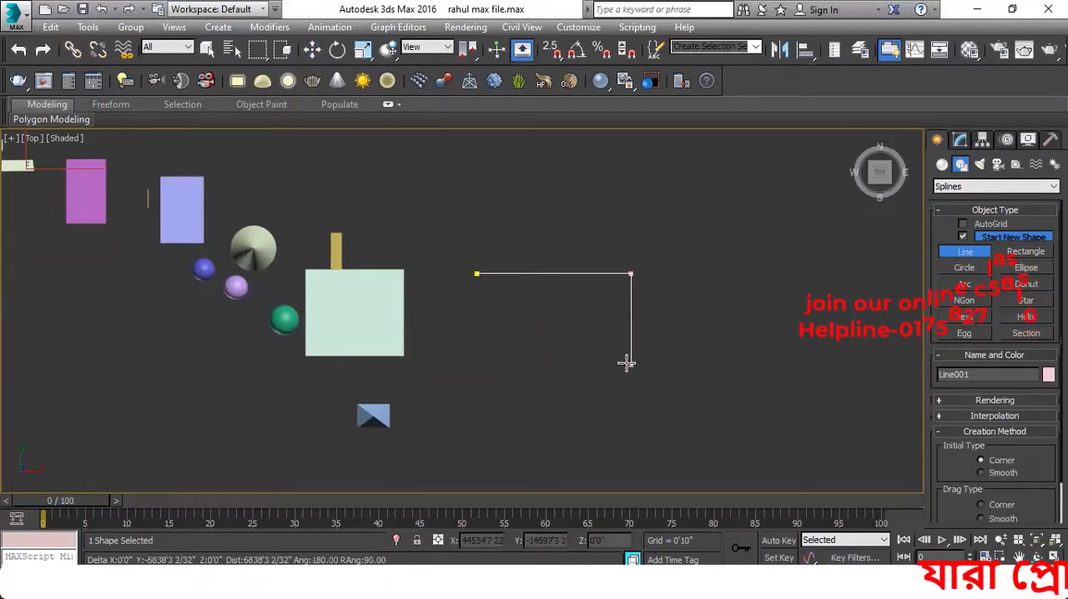
click(627, 364)
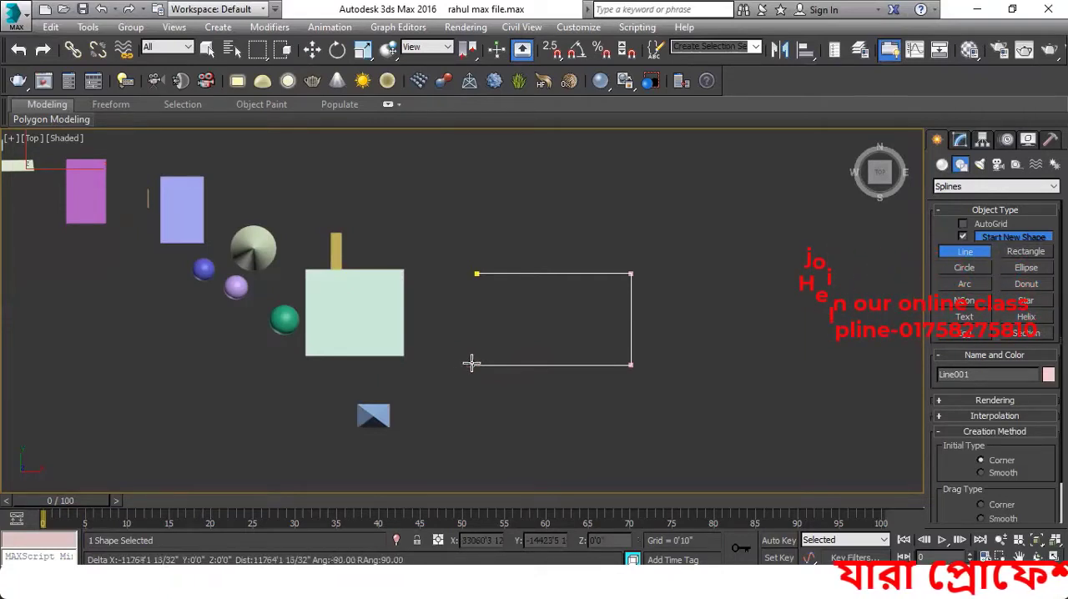
click(472, 364)
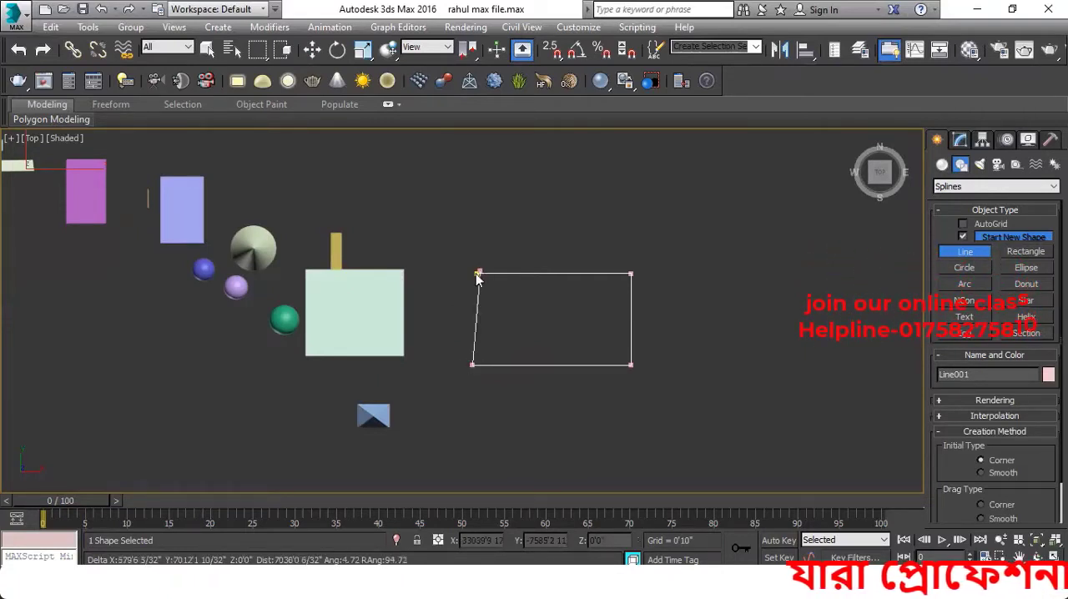
click(477, 275)
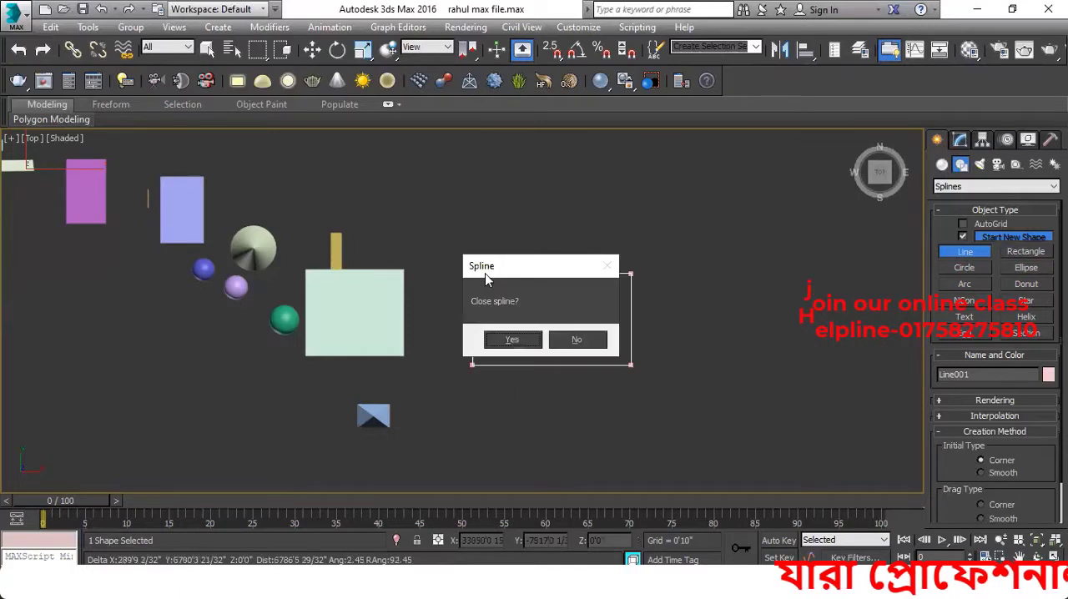
click(512, 340)
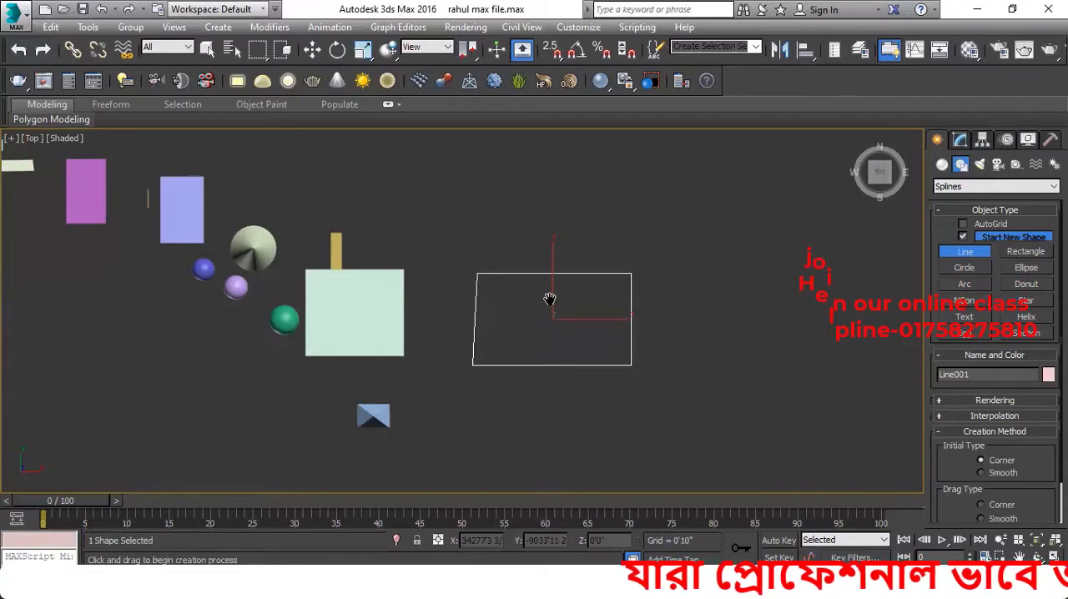
Apply the Extrude modifier to the closed four-sided line
middle_drag(549, 298, 505, 282)
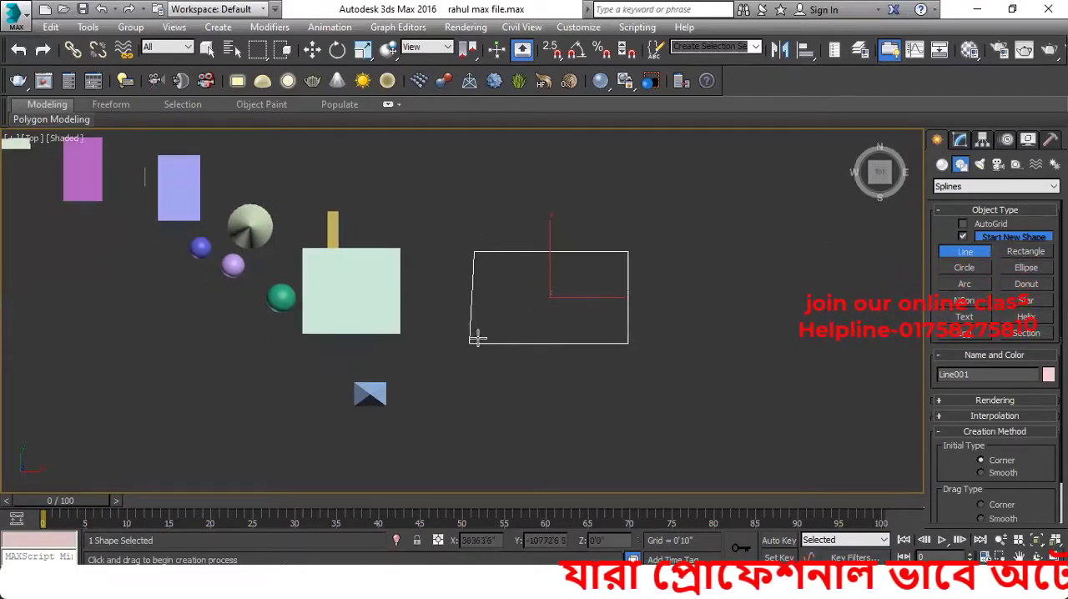
middle_drag(477, 338, 486, 346)
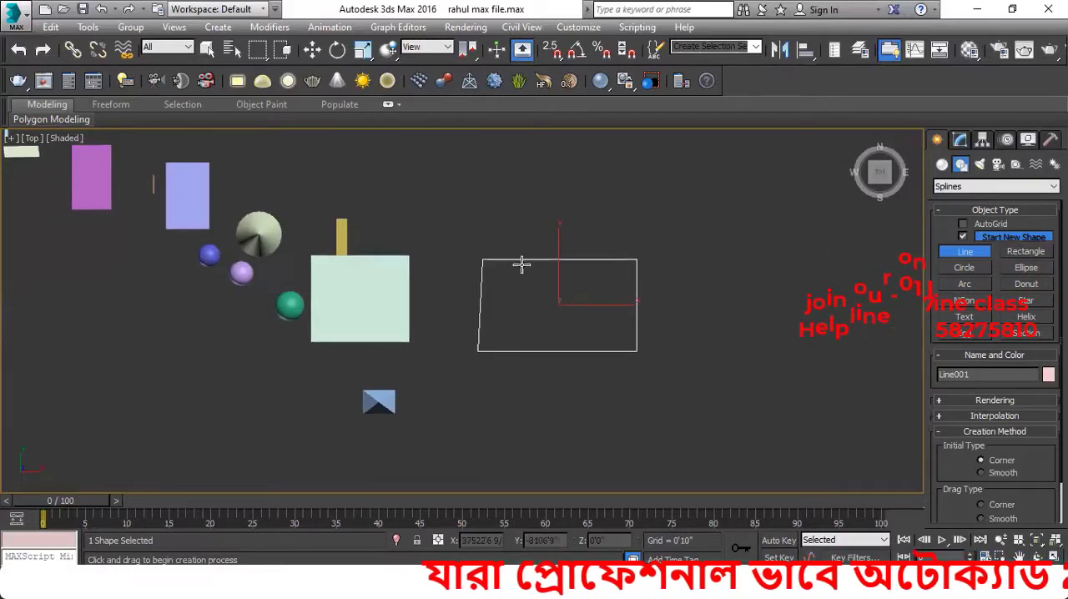
middle_drag(593, 346, 579, 341)
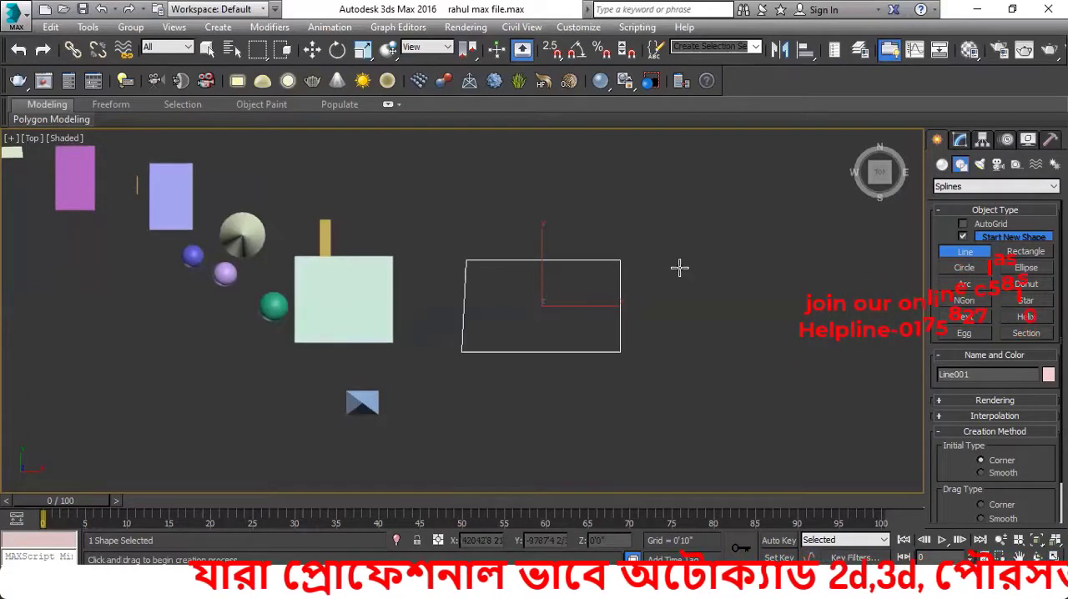
click(961, 140)
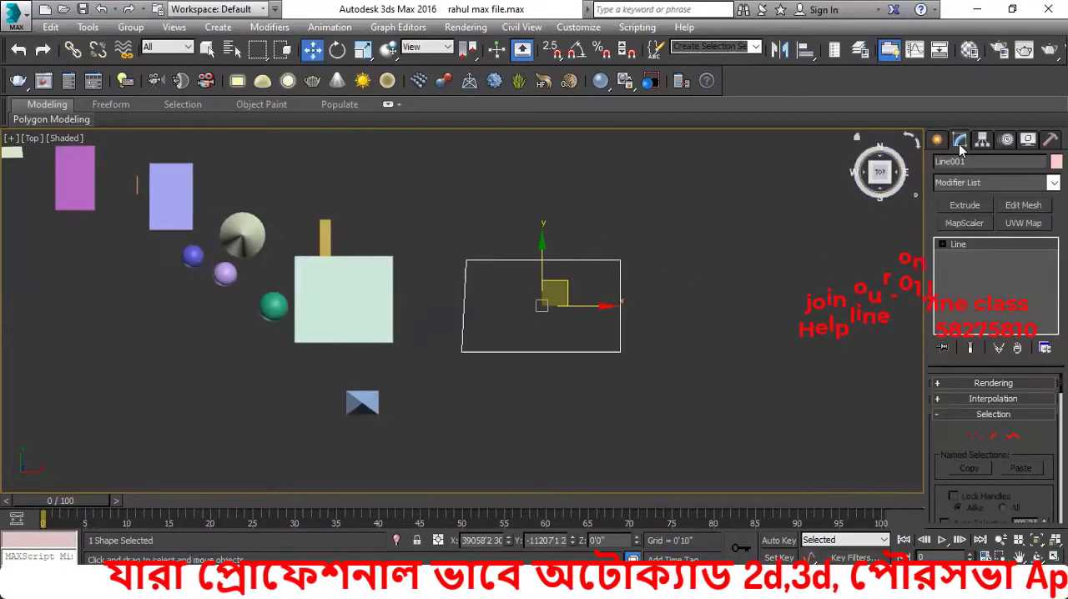
click(968, 205)
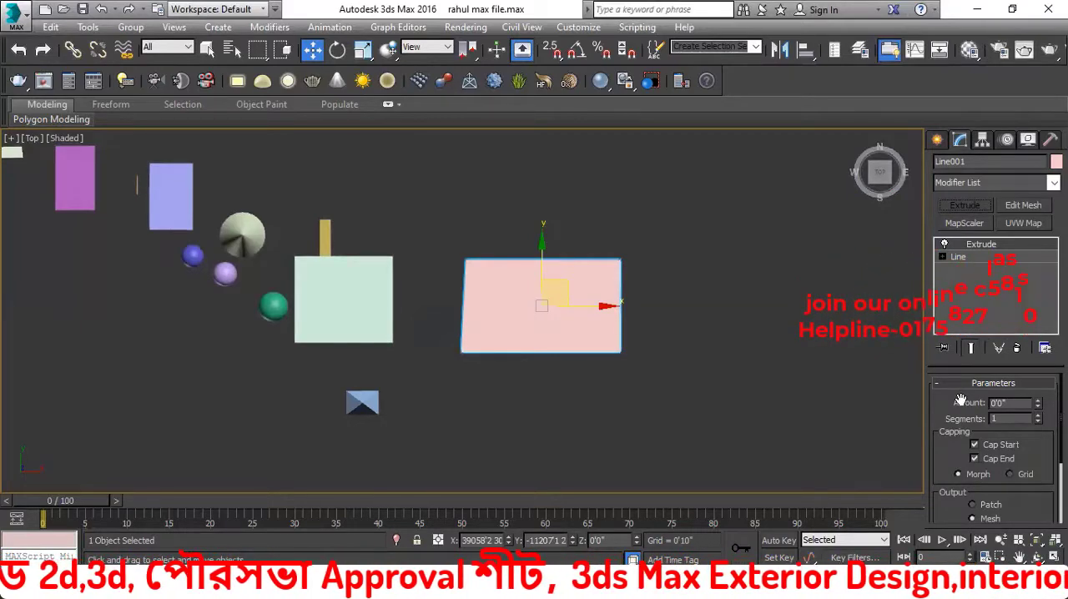
middle_drag(769, 391, 820, 405)
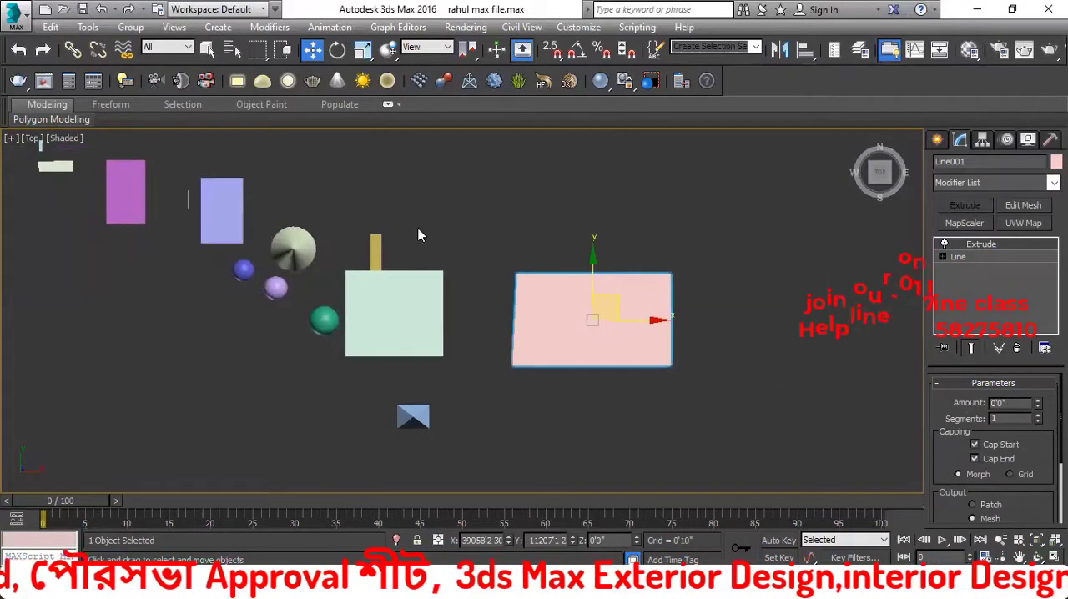
Examine the flat extruded line shape from an angled orthographic view and keep it selected
middle_drag(272, 320, 296, 319)
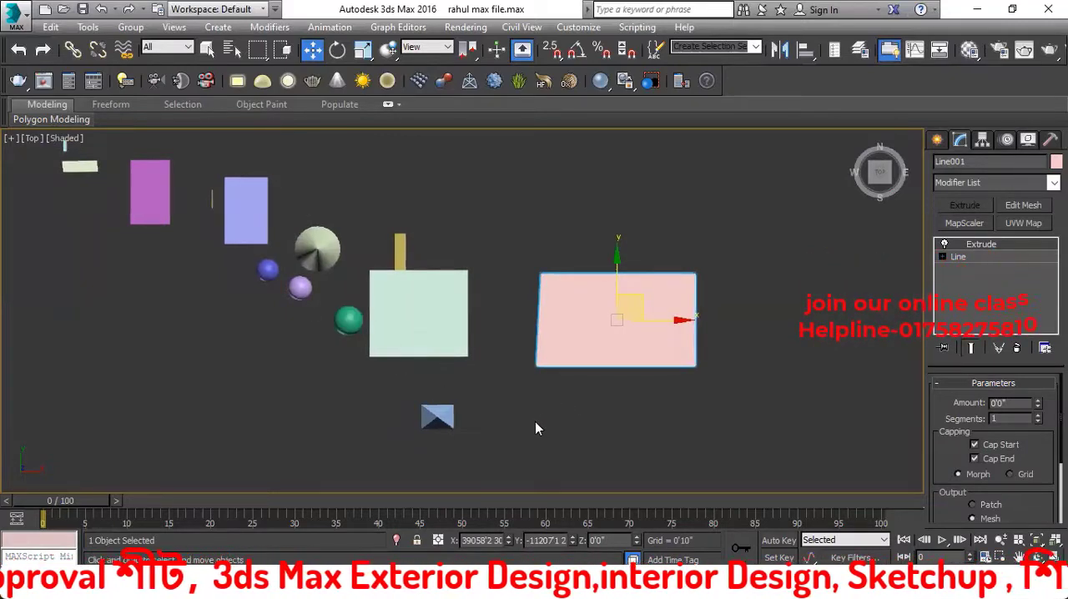
mouse_move(535, 421)
alt+middle_down()
mouse_move(554, 303)
mouse_move(519, 355)
mouse_move(551, 408)
alt+middle_up()
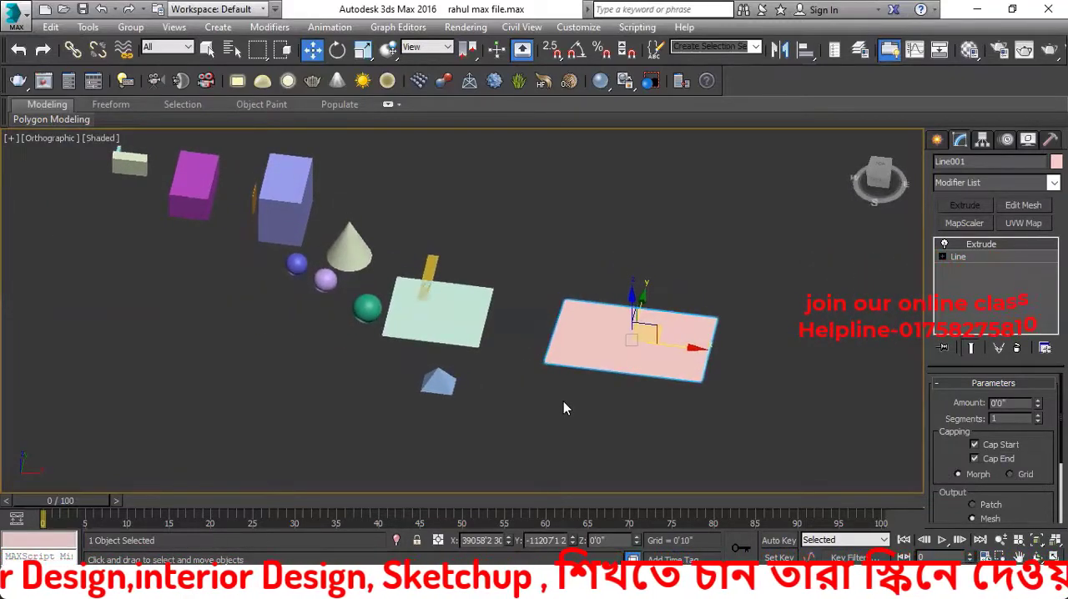
middle_drag(563, 403, 561, 407)
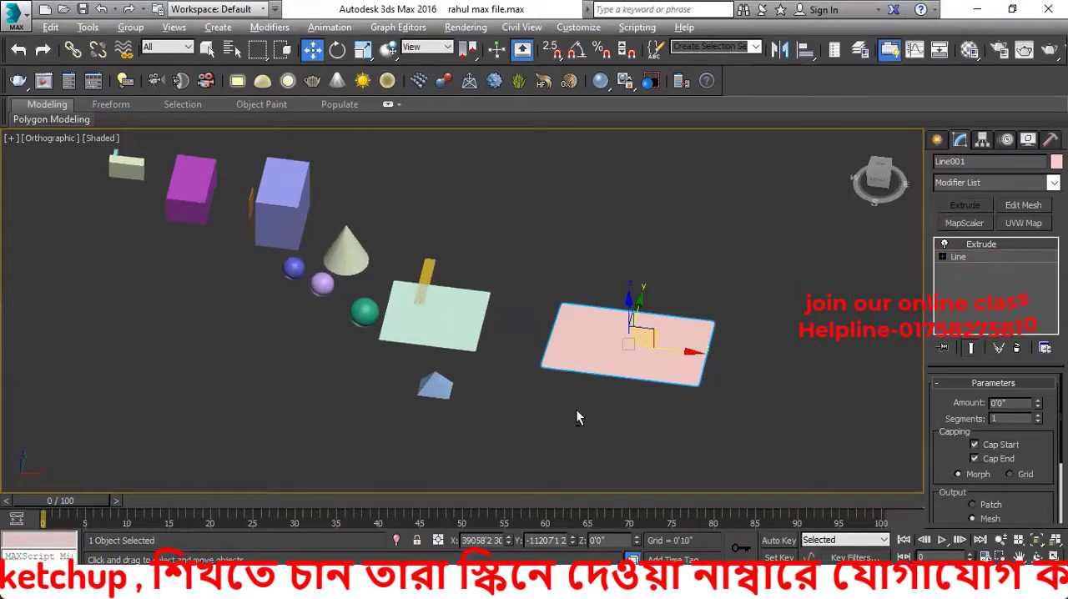
alt+middle_drag(577, 406, 551, 434)
click(553, 436)
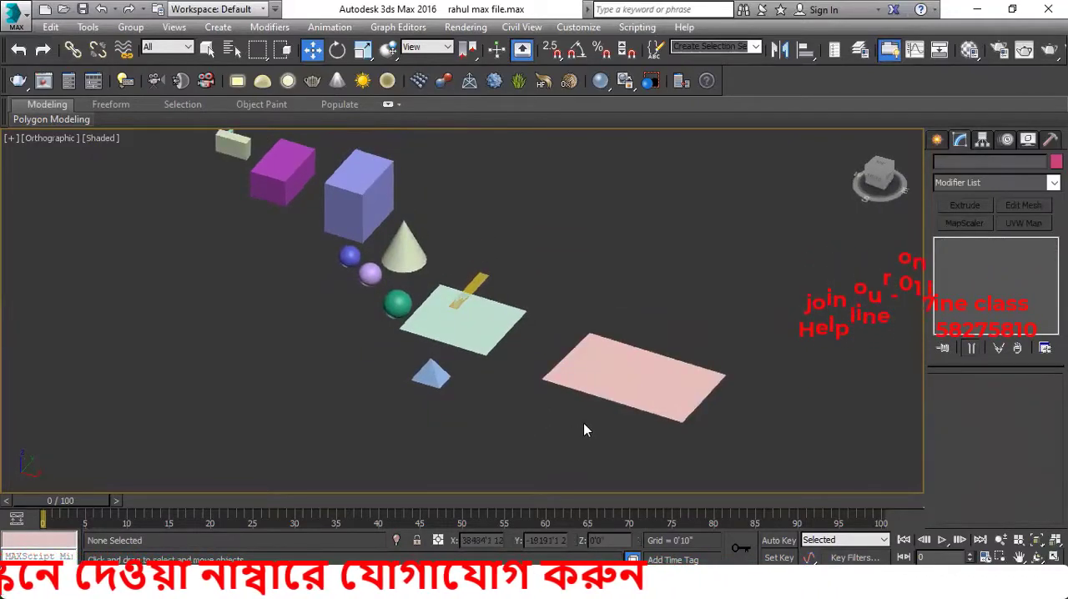
middle_drag(585, 424, 567, 426)
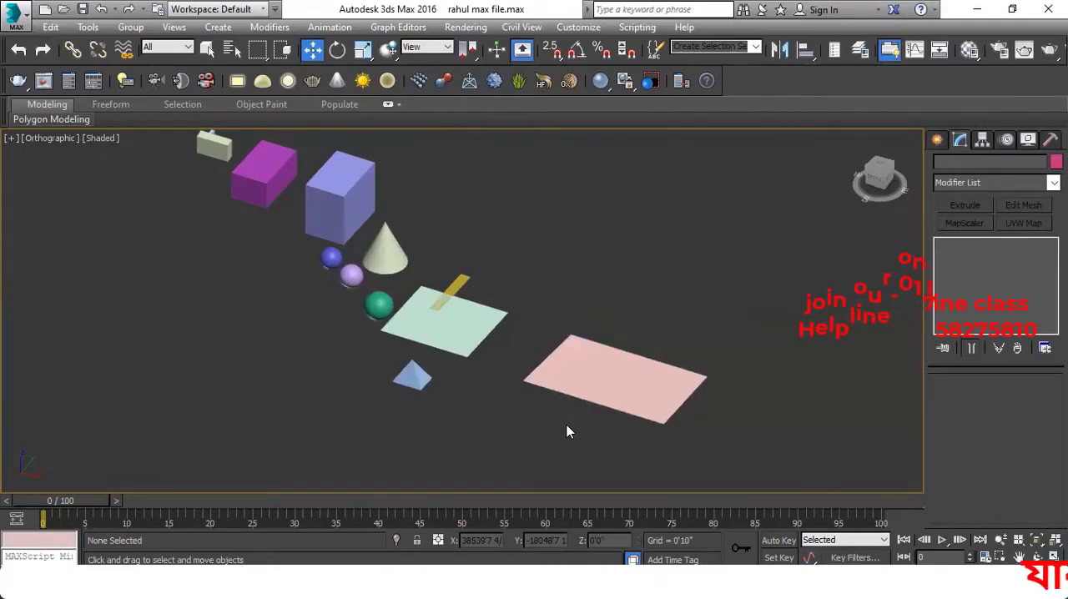
alt+middle_drag(565, 422, 630, 392)
click(631, 392)
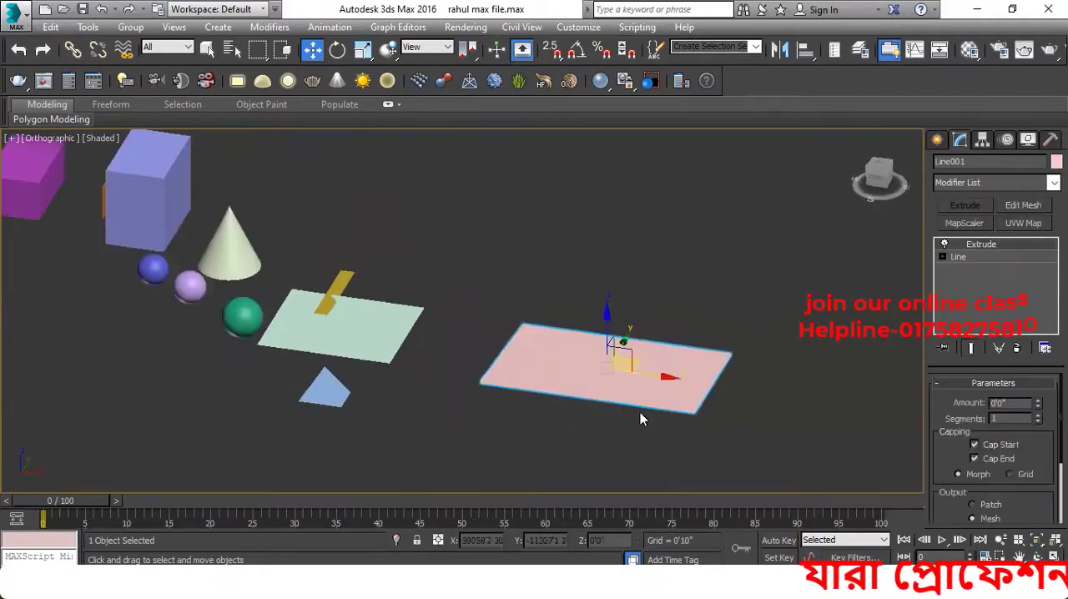
scroll(636, 418, up, 4)
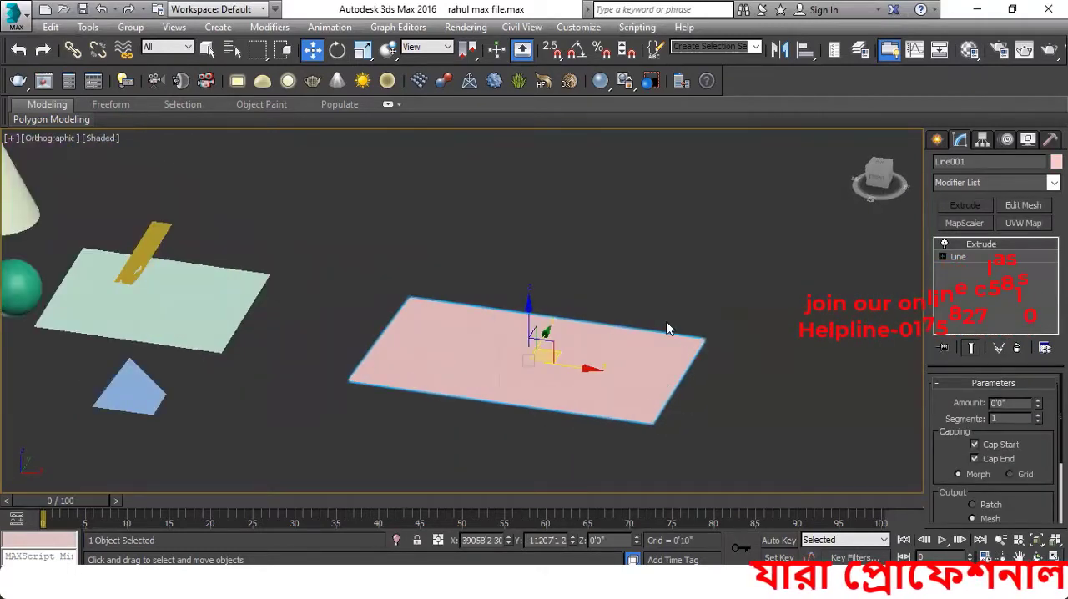
scroll(585, 439, down, 5)
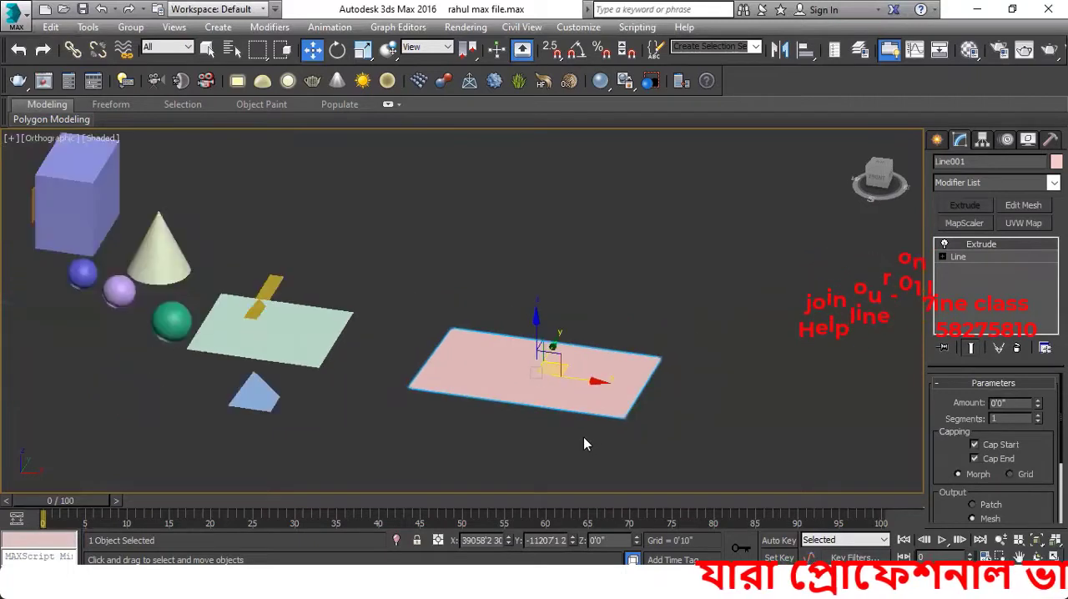
scroll(634, 427, up, 3)
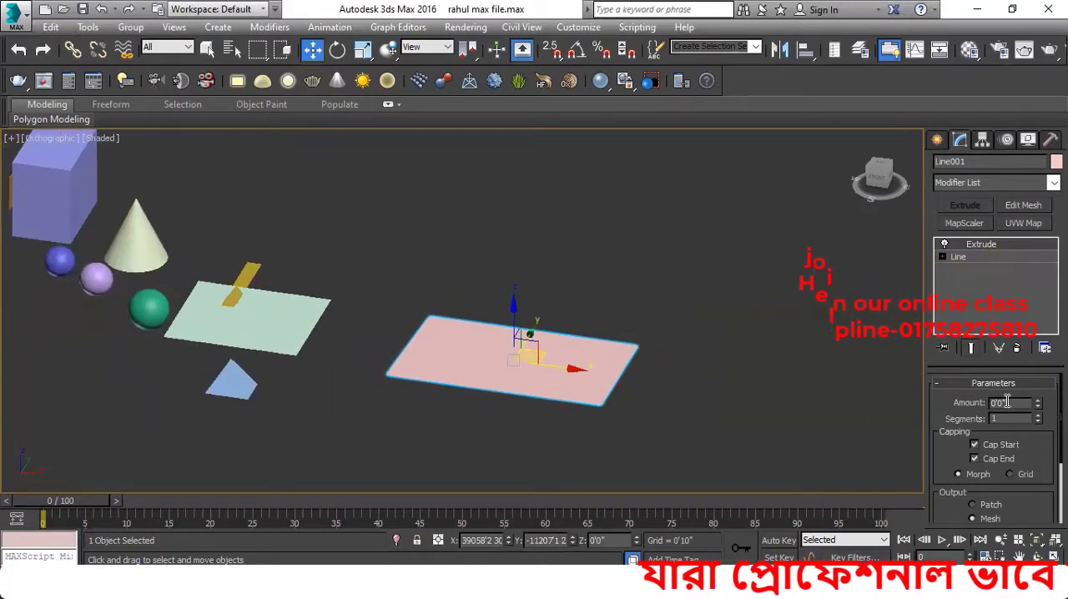
scroll(596, 421, up, 4)
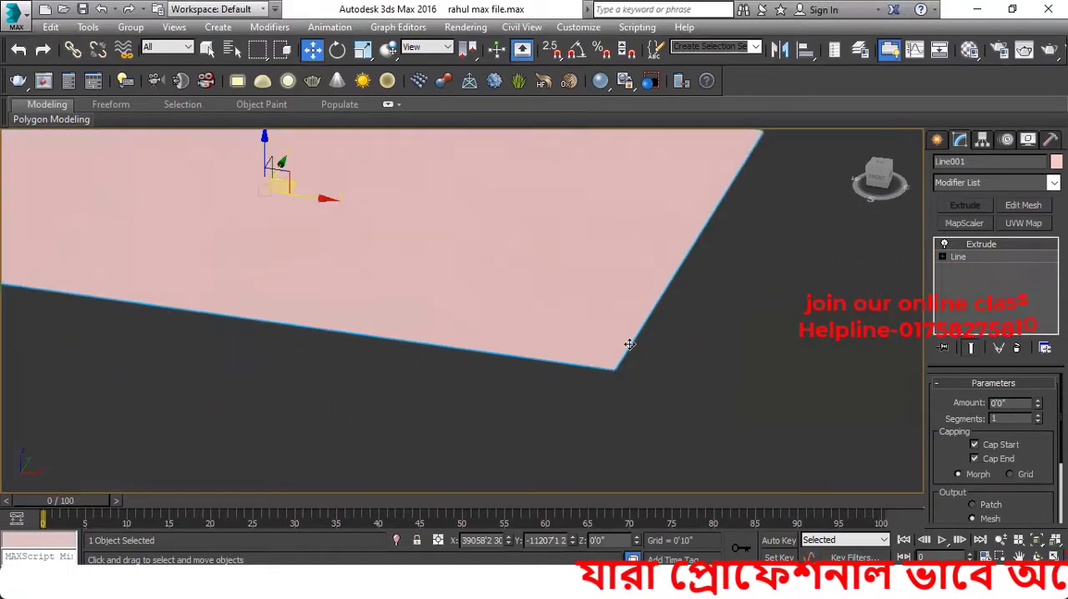
scroll(595, 412, down, 6)
scroll(597, 411, up, 5)
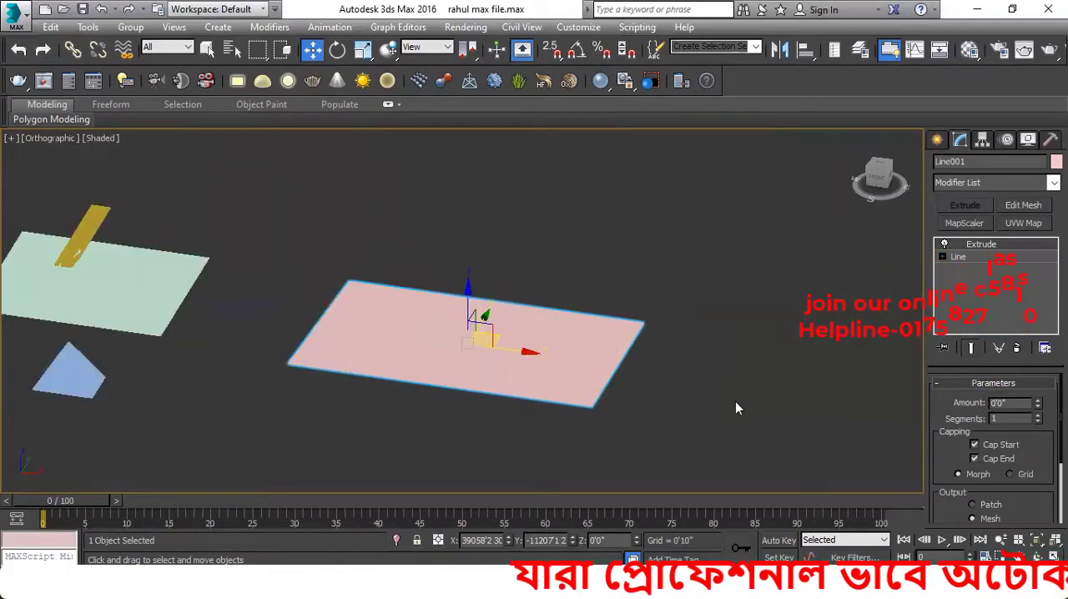
Raise the line shape's Extrude amount to about 23'7" and inspect the thickness at its corner
drag(1035, 385, 1013, 121)
scroll(637, 420, up, 5)
middle_drag(477, 336, 302, 288)
drag(1028, 338, 1038, 284)
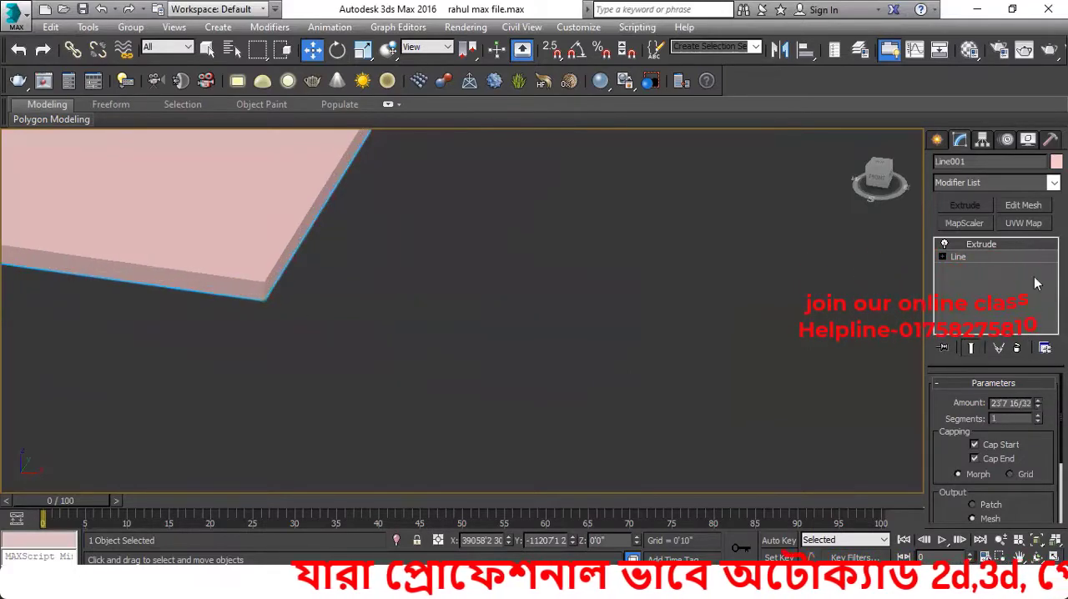
Set the line shape's Extrude amount to 500'
drag(1031, 404, 995, 405)
middle_drag(1016, 404, 1014, 398)
drag(1028, 395, 974, 398)
key(BackSpace)
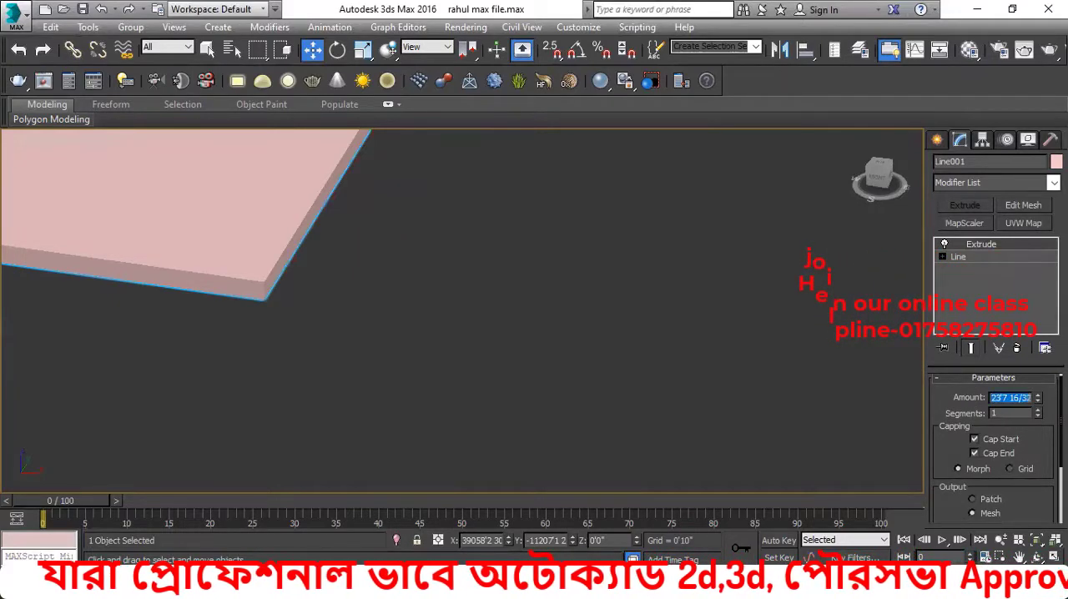
key(BackSpace)
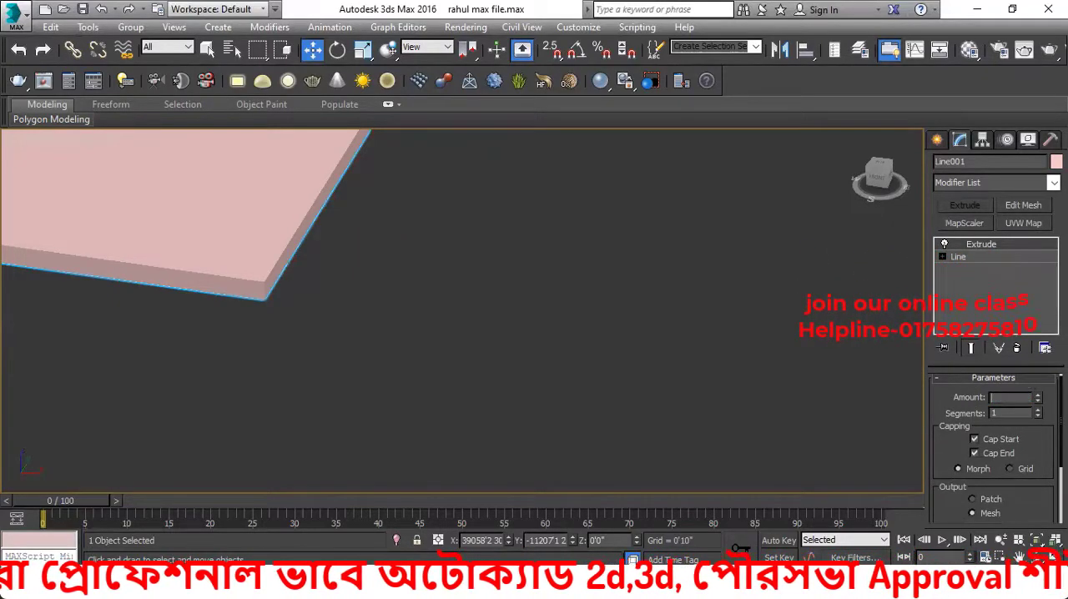
text(5'0)
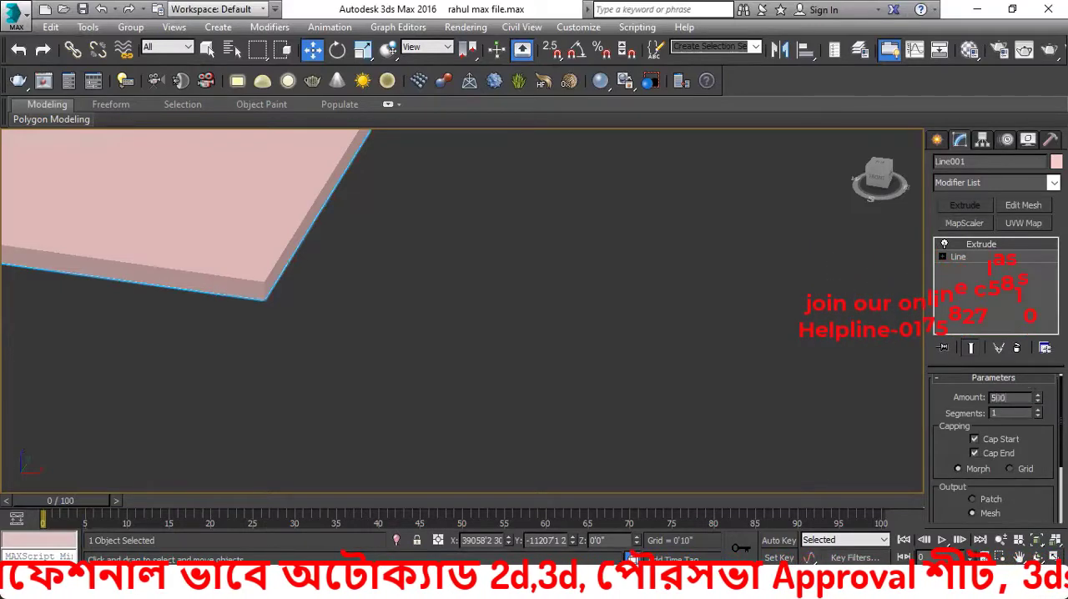
key(Return)
Fine-tune the line shape's Extrude amount down to 498'8" and view the whole slab
scroll(614, 460, down, 7)
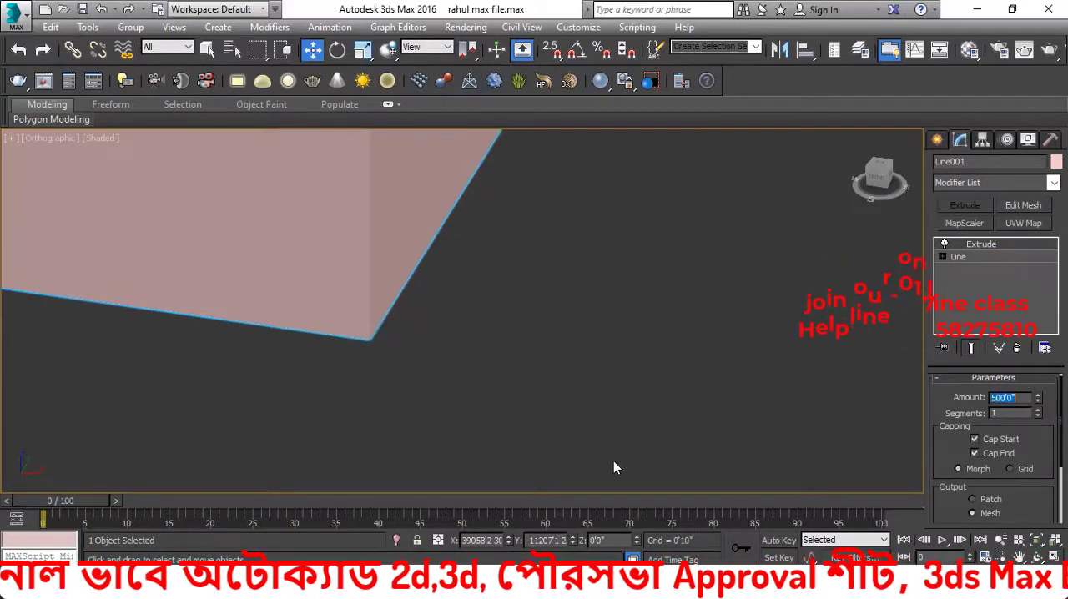
scroll(601, 418, up, 5)
mouse_move(600, 418)
middle_down()
mouse_move(632, 448)
mouse_move(460, 386)
mouse_move(244, 338)
middle_up()
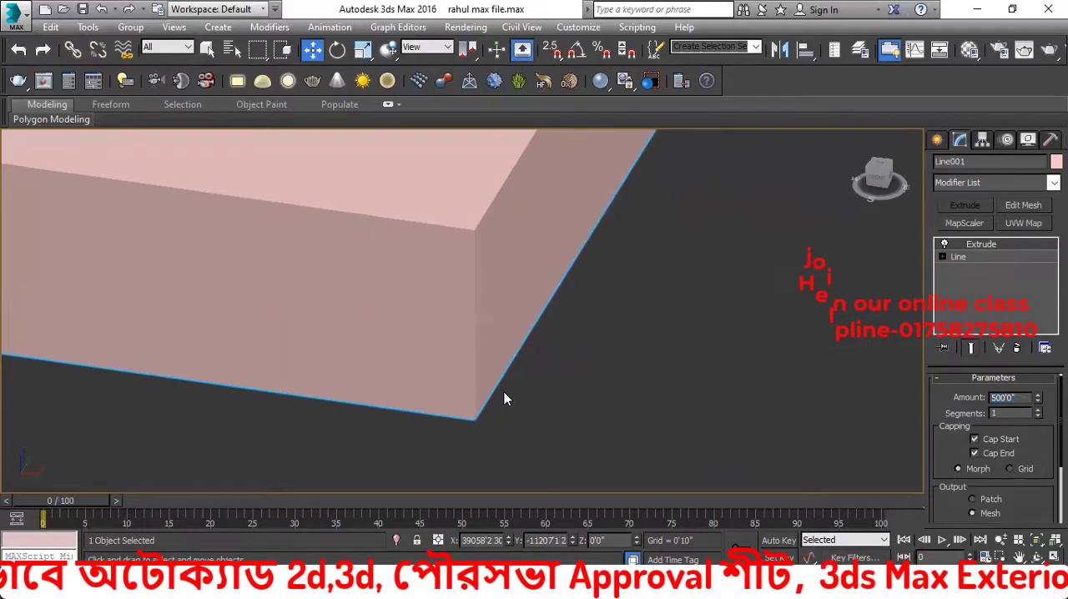
middle_drag(599, 398, 560, 379)
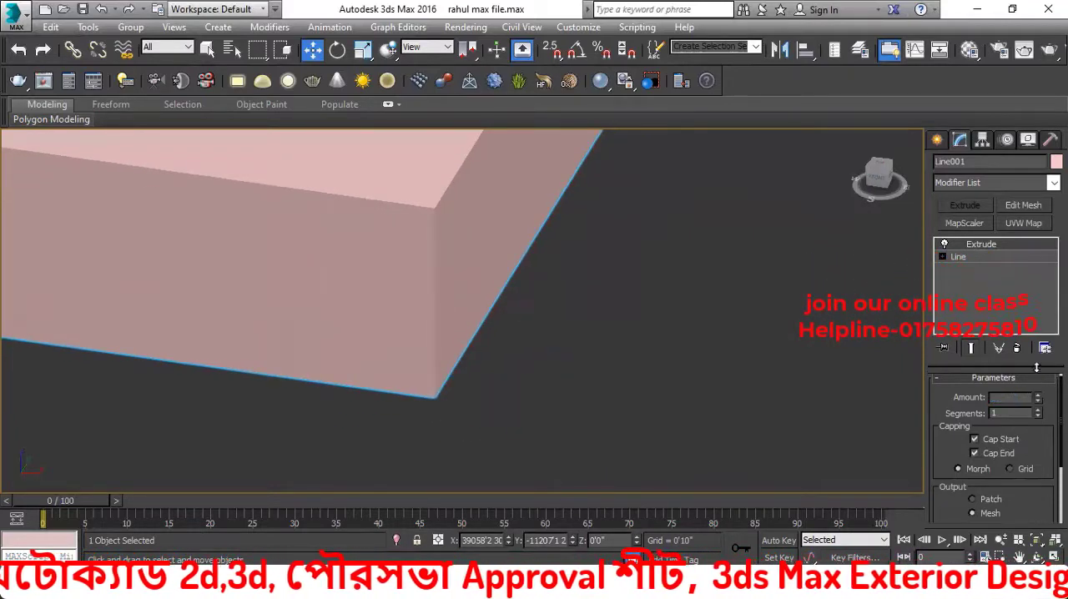
drag(1018, 201, 985, 442)
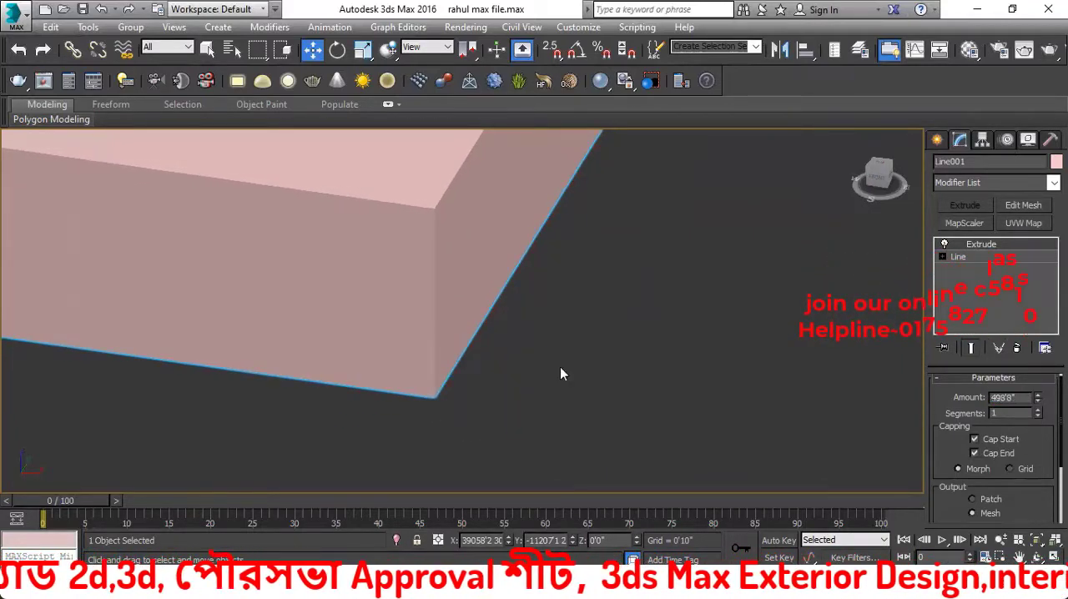
scroll(565, 368, down, 4)
scroll(576, 376, down, 5)
scroll(605, 384, down, 3)
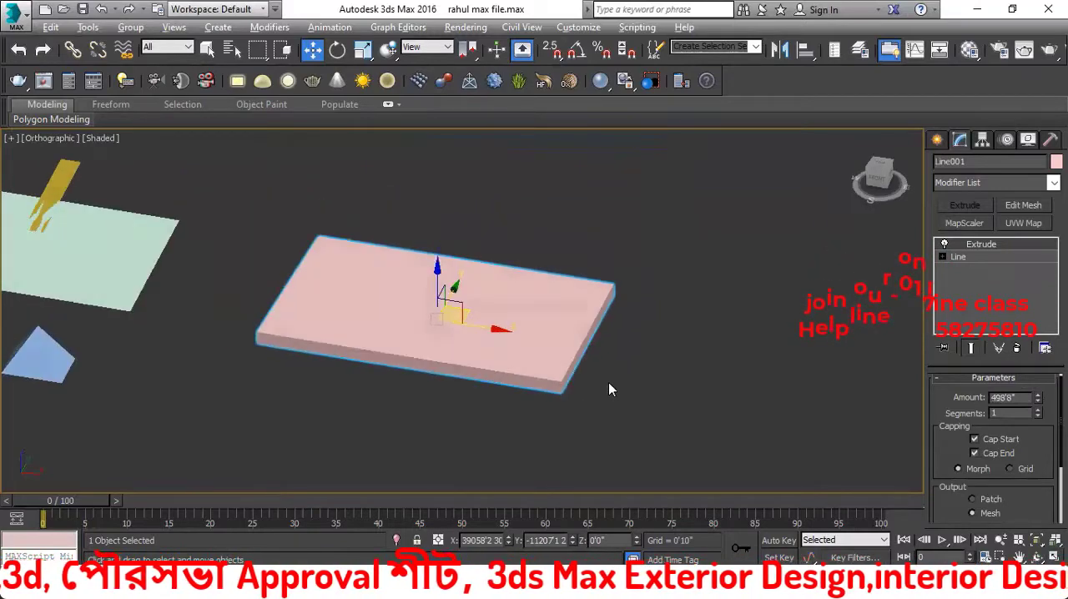
Review the spline shape tools and the slab's Extrude modifier settings
click(938, 140)
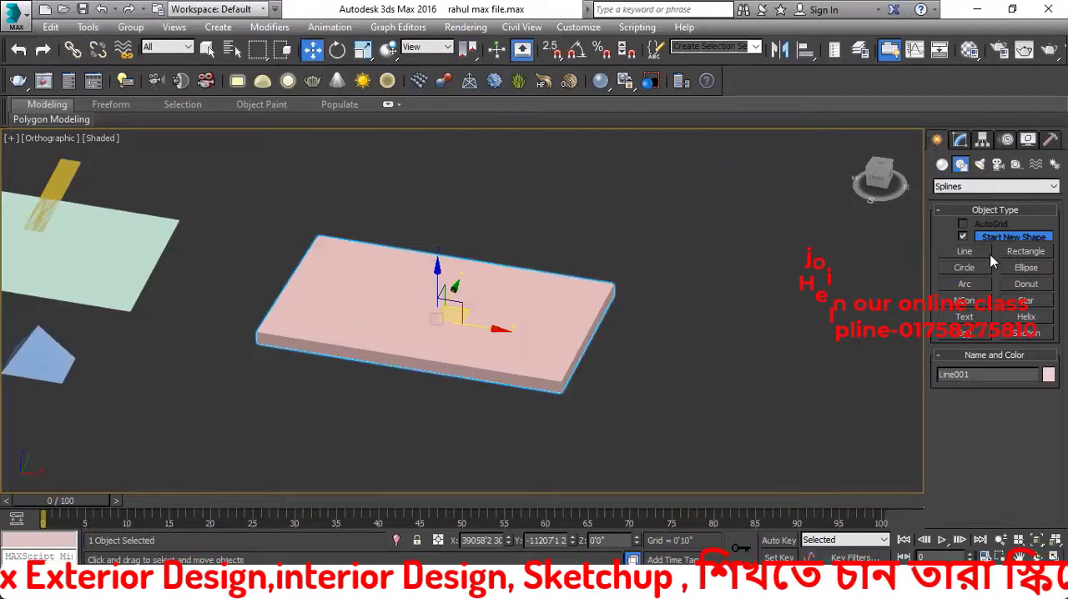
click(960, 139)
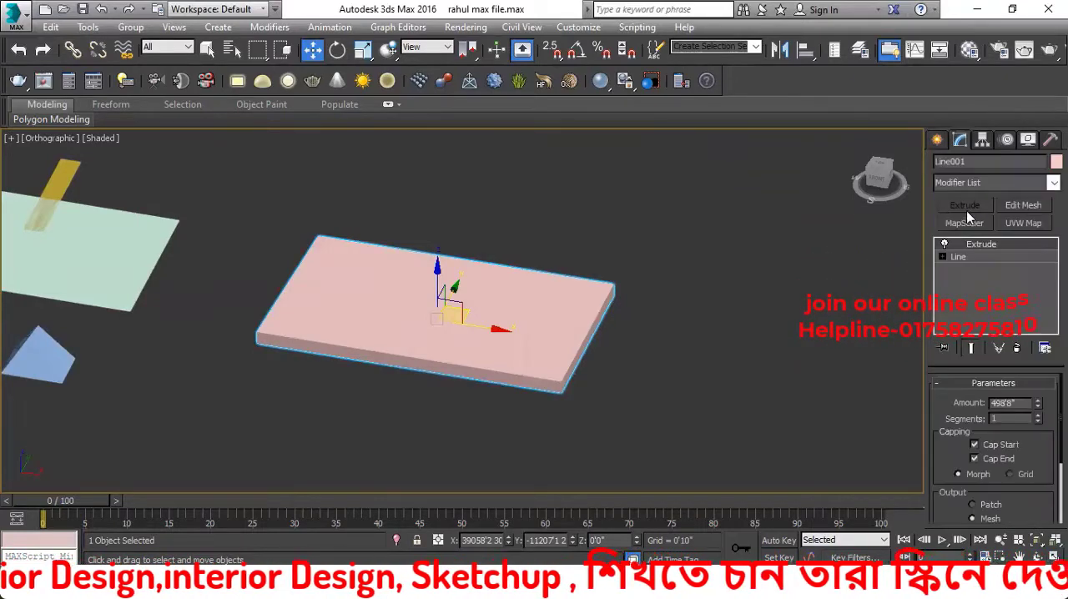
scroll(575, 384, up, 5)
scroll(571, 361, down, 1)
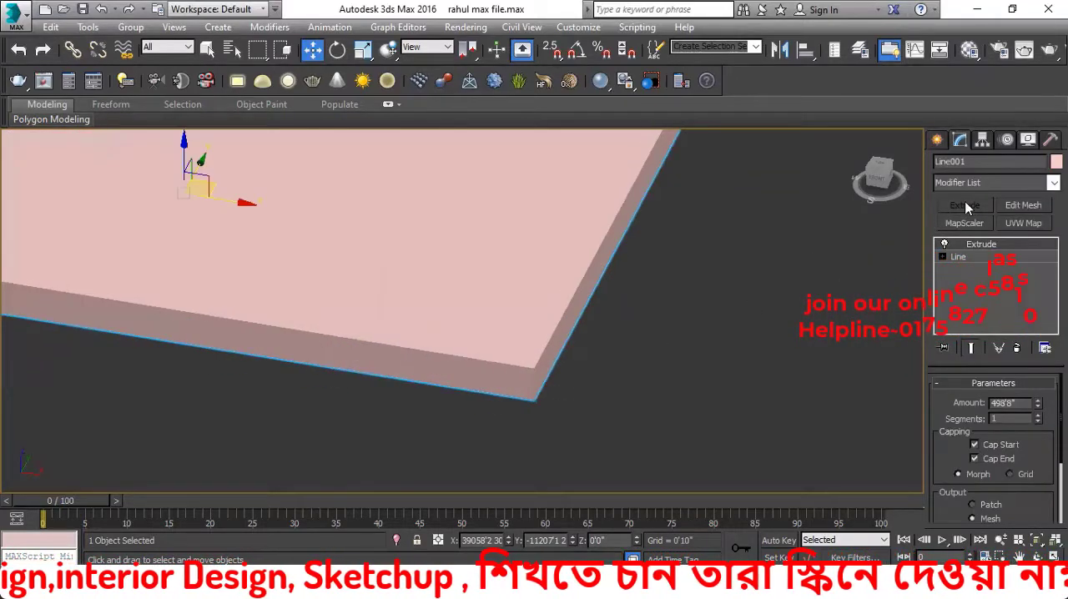
Create a standard Box beside the extruded slab, about 4274' long, 3683' wide and 6265' high, and return to the Move tool
click(938, 140)
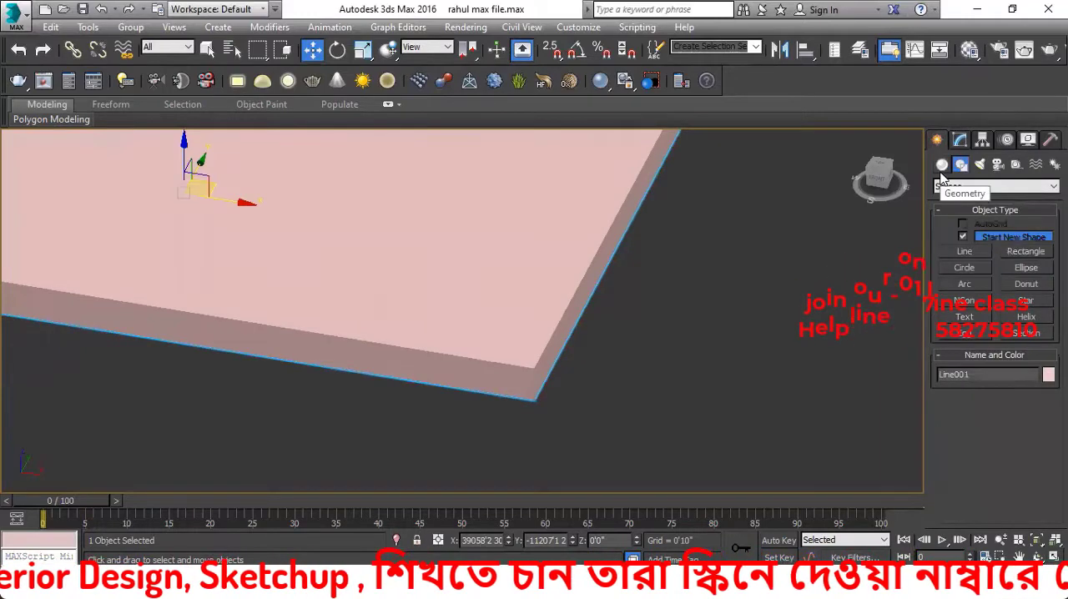
scroll(726, 302, down, 5)
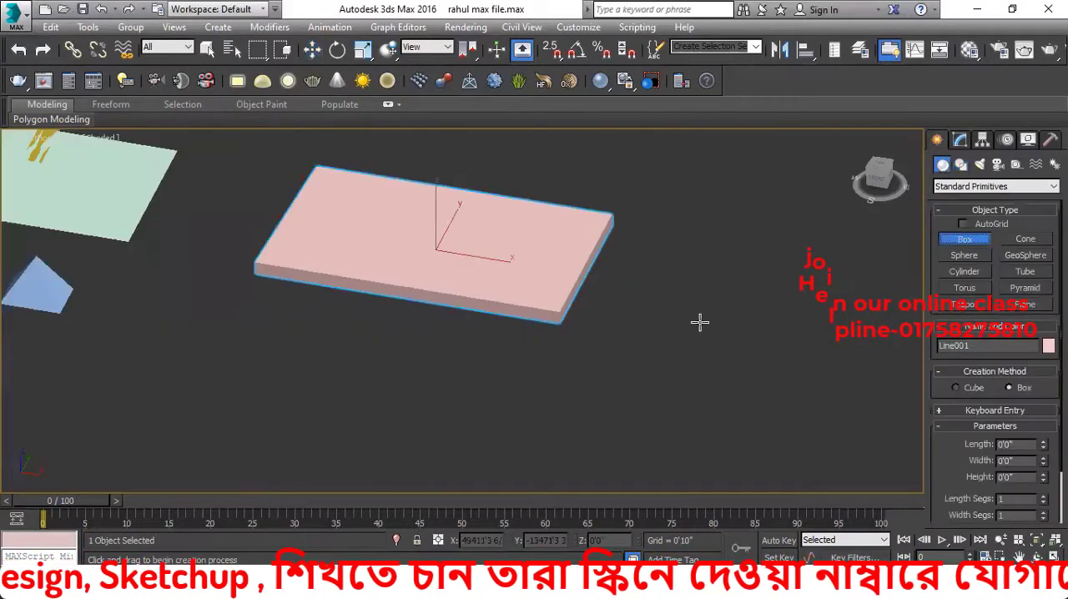
drag(699, 319, 764, 398)
click(740, 271)
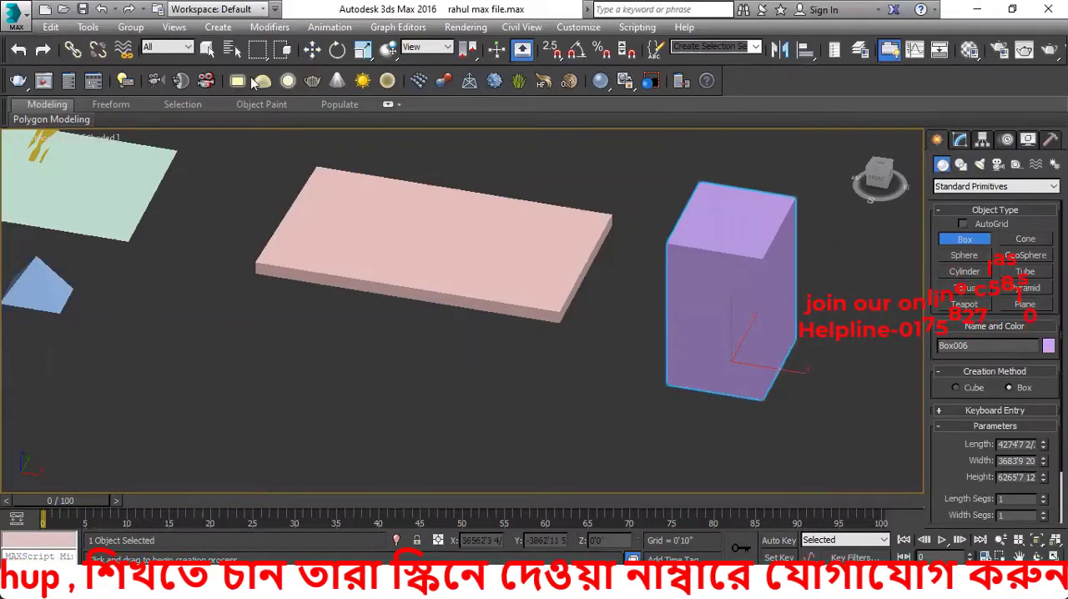
click(311, 51)
middle_drag(771, 317, 582, 324)
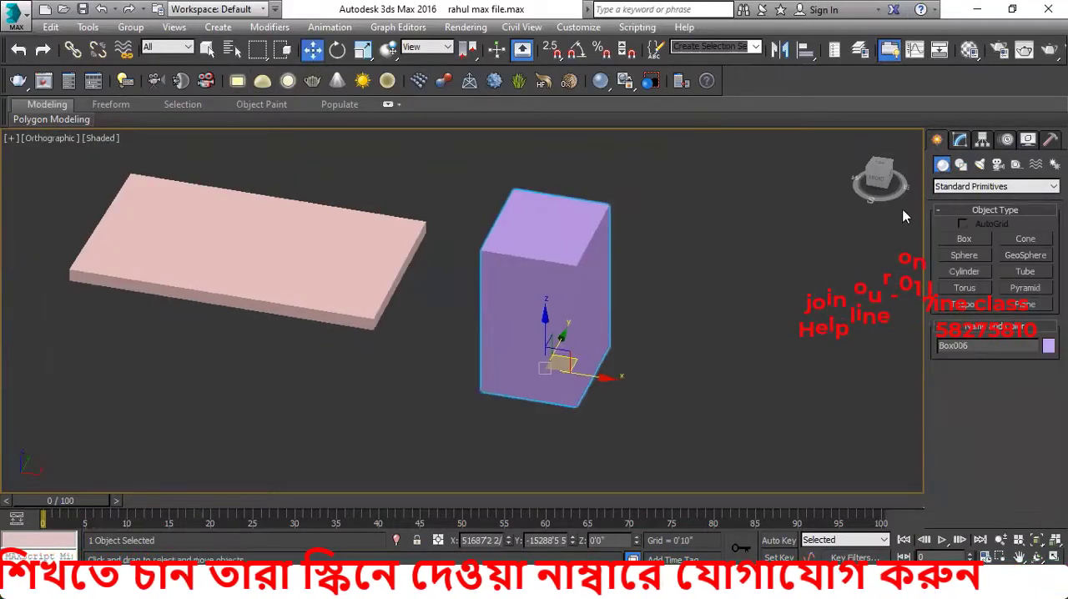
Show the spline shape tools and leave empty space beside the new purple box
click(960, 164)
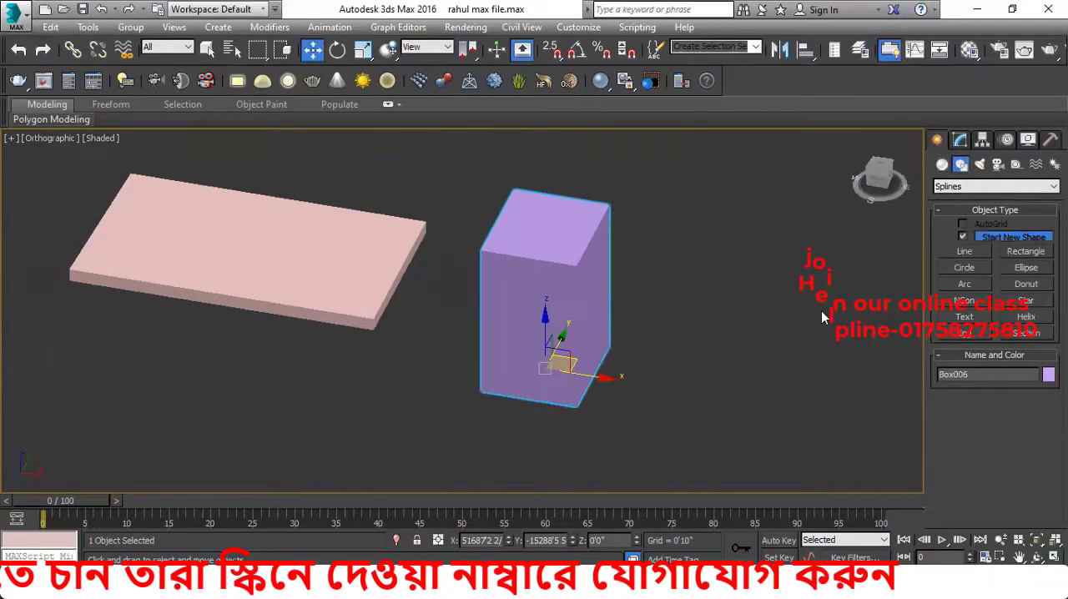
middle_drag(819, 317, 701, 328)
middle_drag(417, 379, 310, 388)
scroll(301, 390, up, 4)
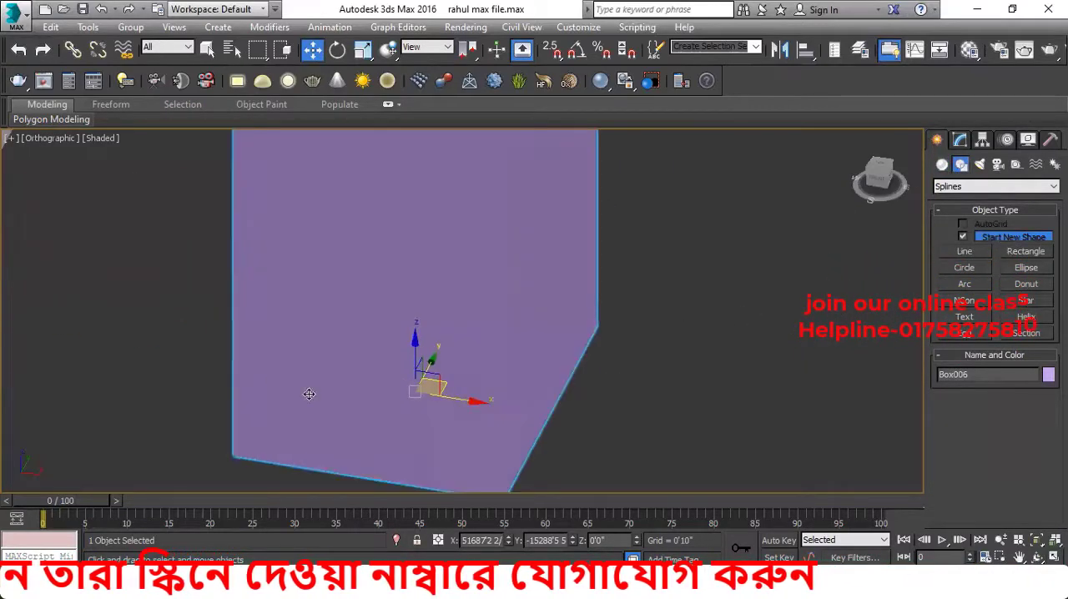
middle_drag(348, 325, 363, 295)
scroll(367, 292, down, 3)
middle_drag(431, 387, 288, 417)
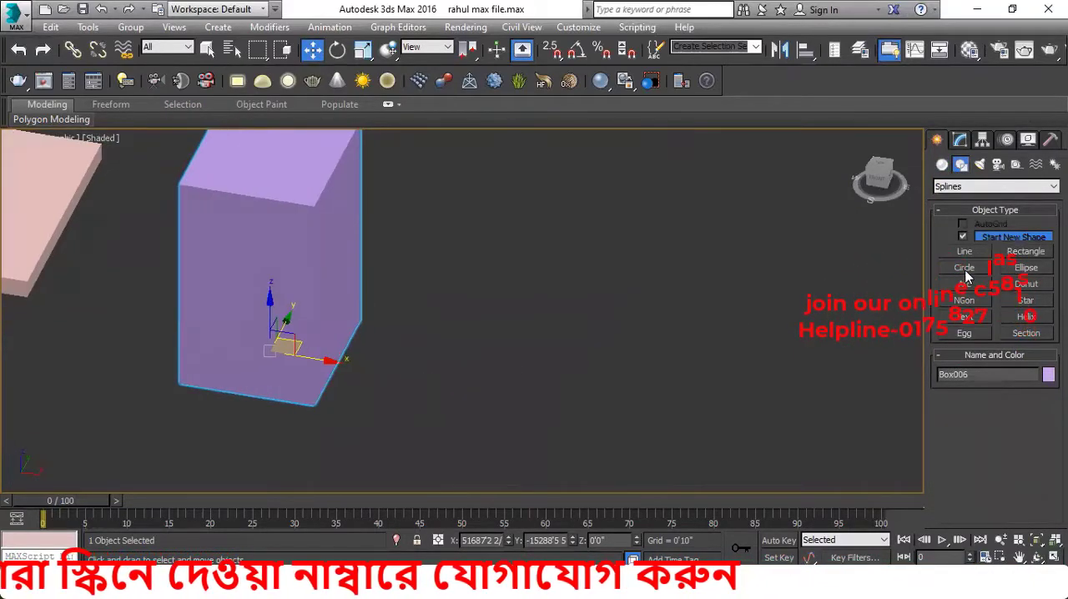